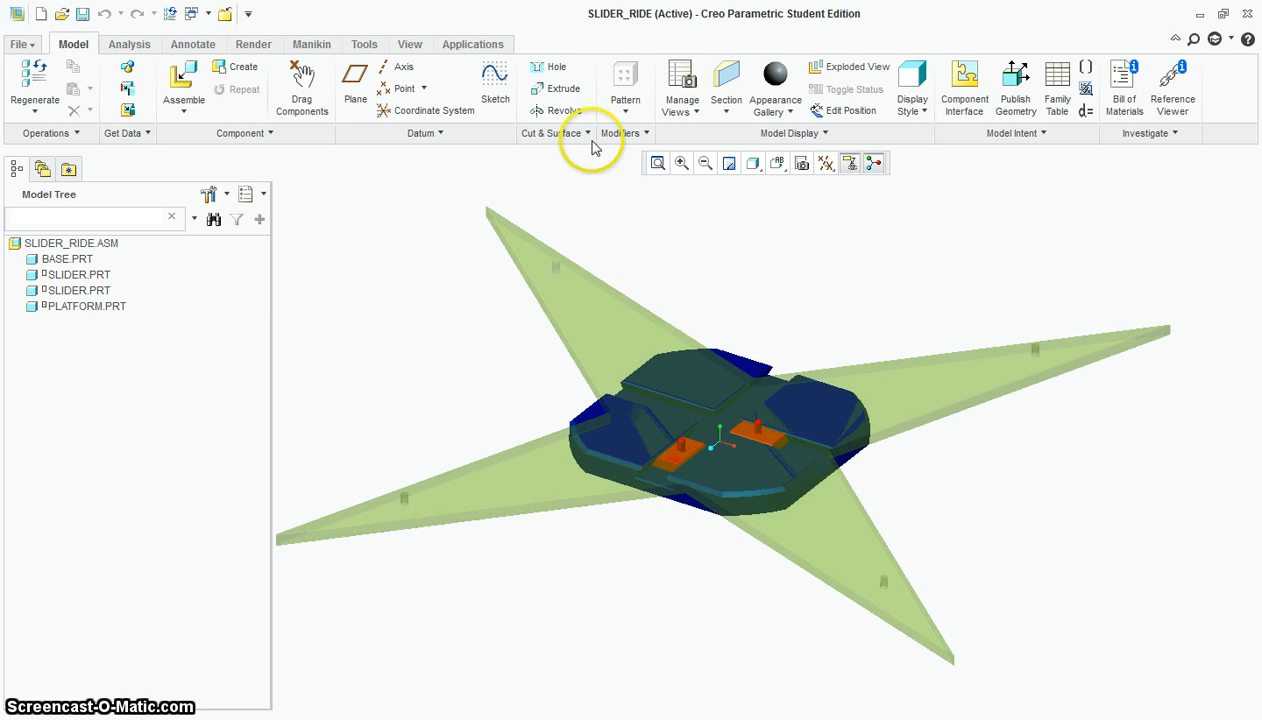
# Step: Open the slider ride assembly in the Mechanism application and inspect the sliders' rotation axes
pyautogui.click(472, 45)
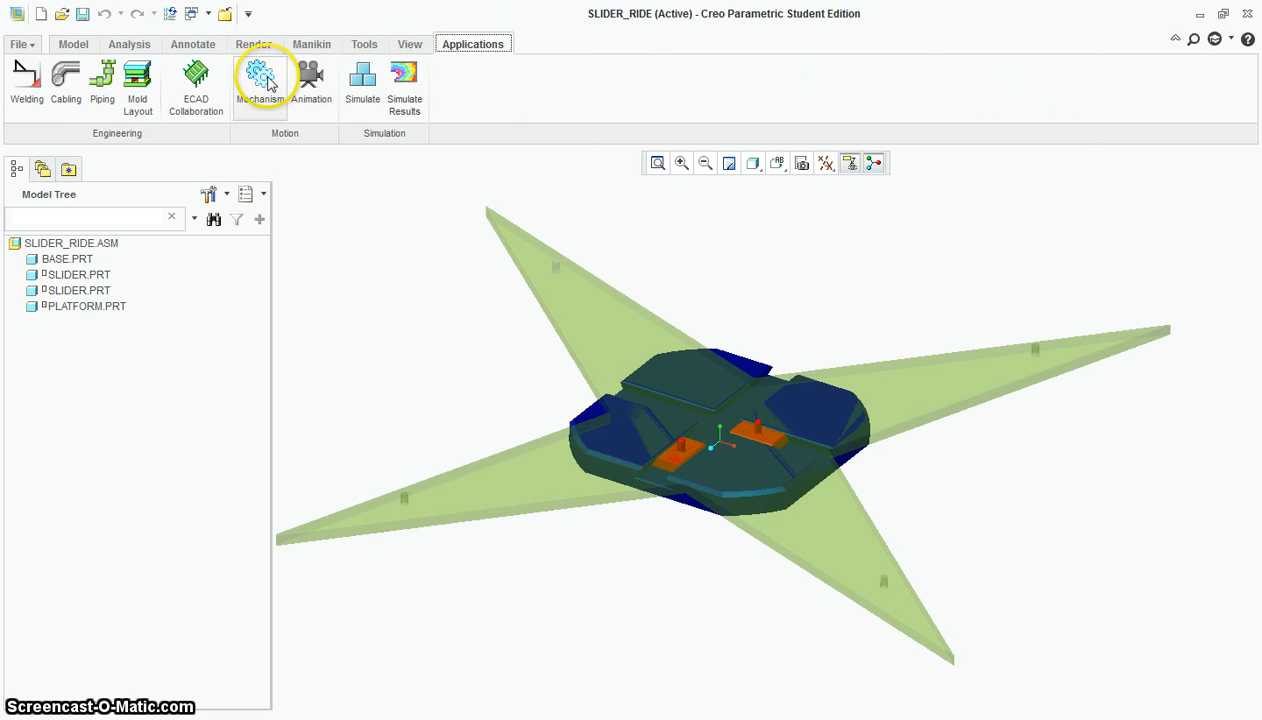
pyautogui.click(262, 80)
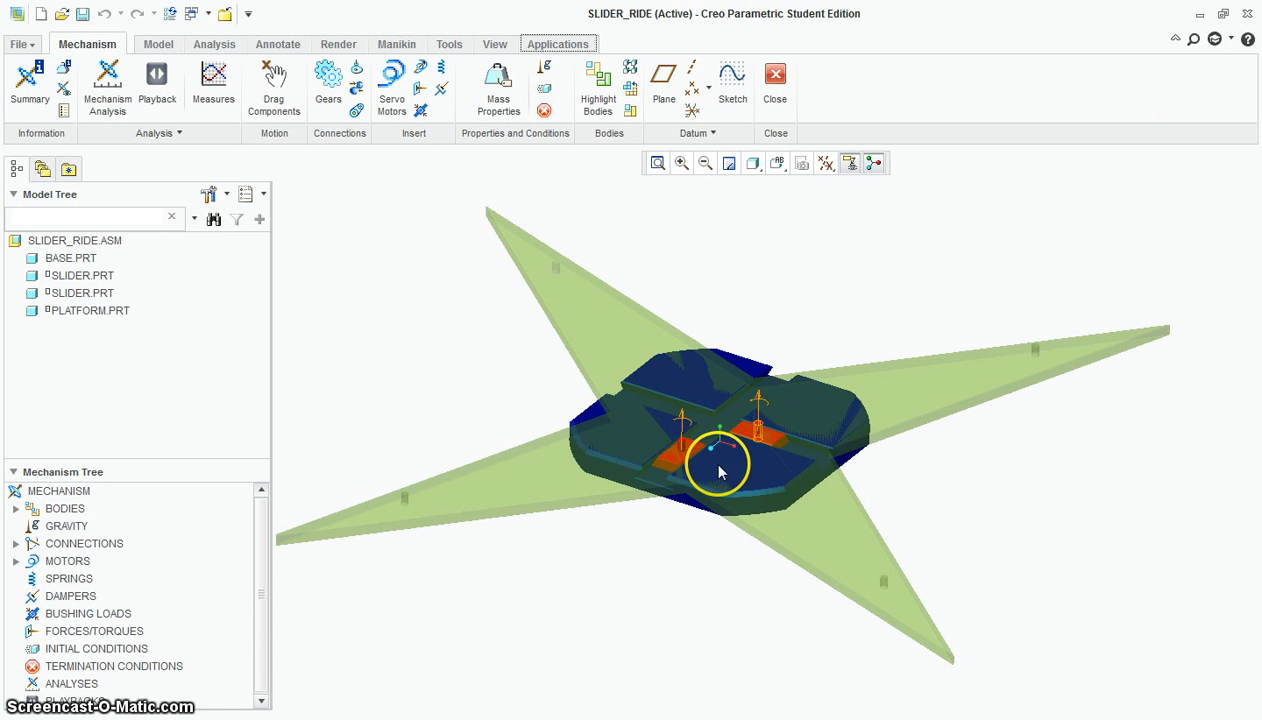
pyautogui.scroll(-2, 720, 472)
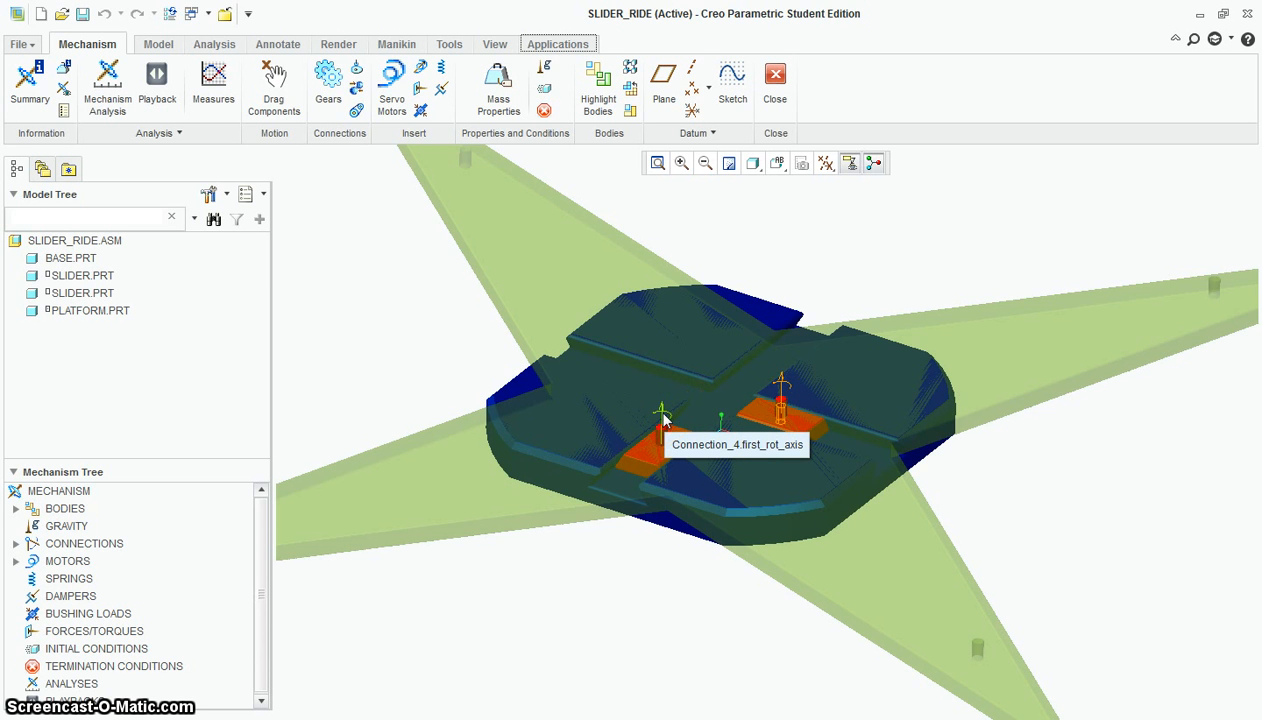
pyautogui.scroll(1, 668, 418)
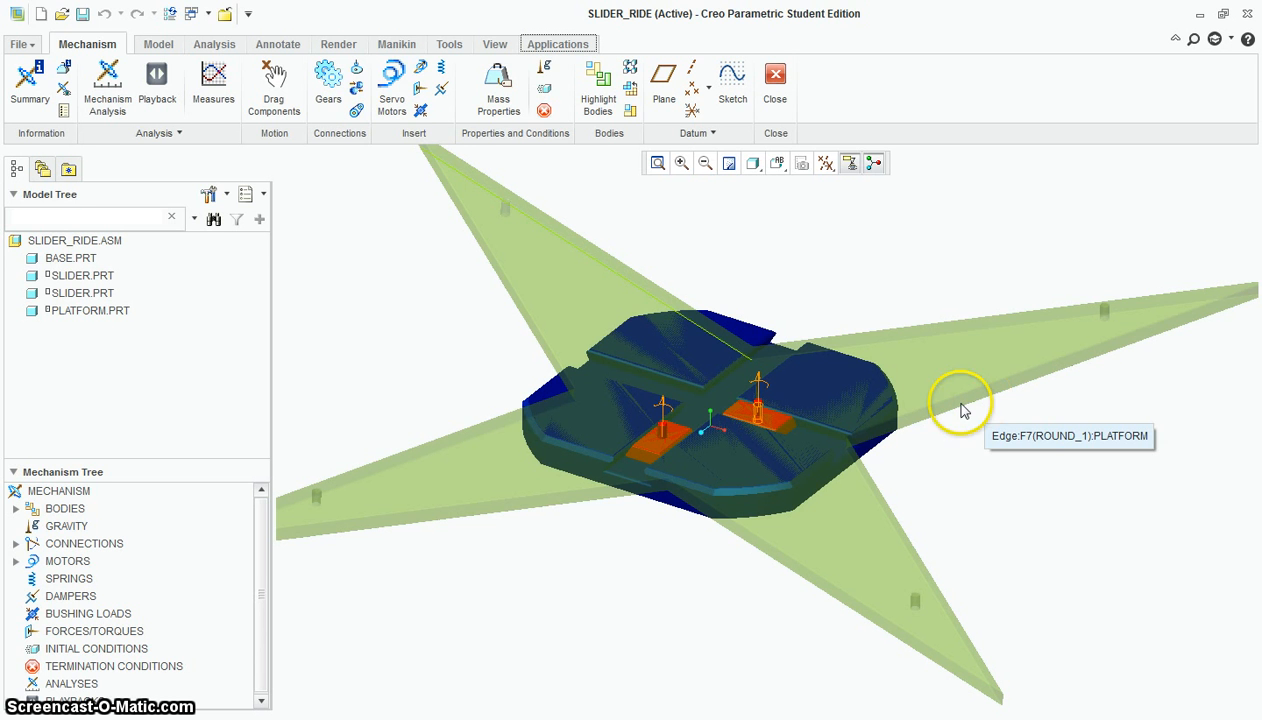
# Step: Add a servo motor on the Connection_4 rotation axis with a constant velocity of 10 deg/sec
pyautogui.click(393, 88)
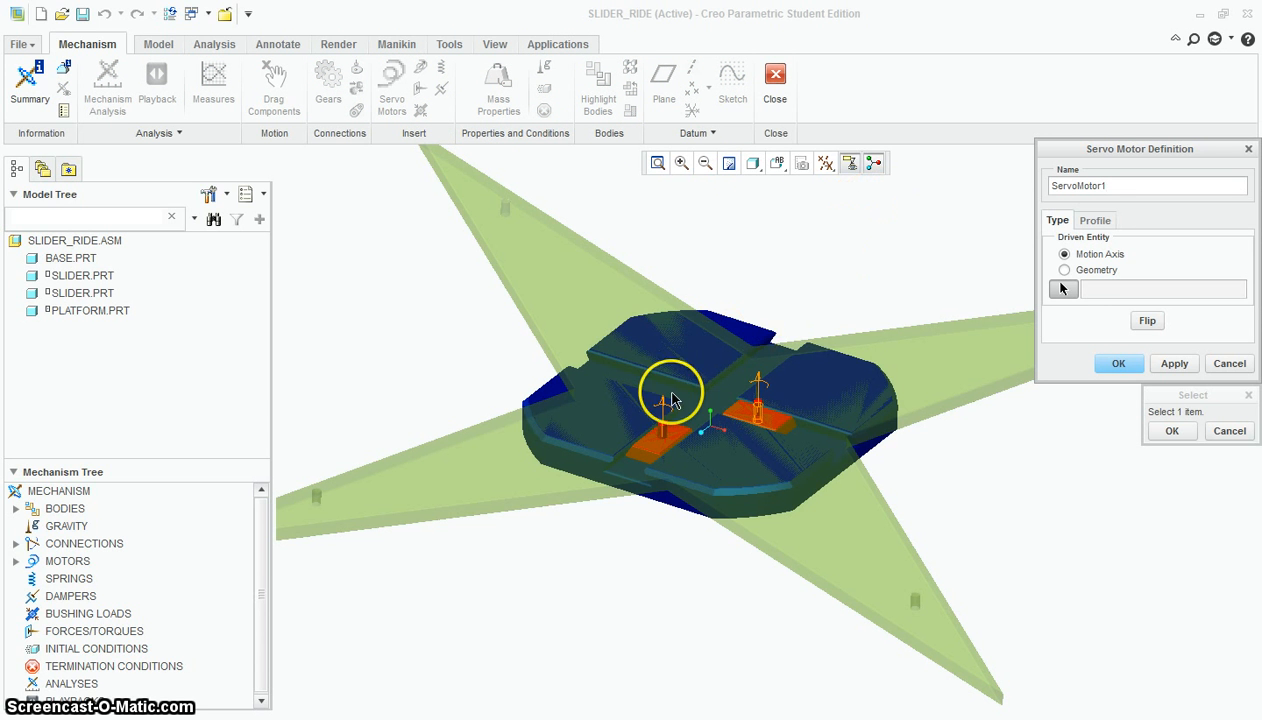
pyautogui.click(666, 414)
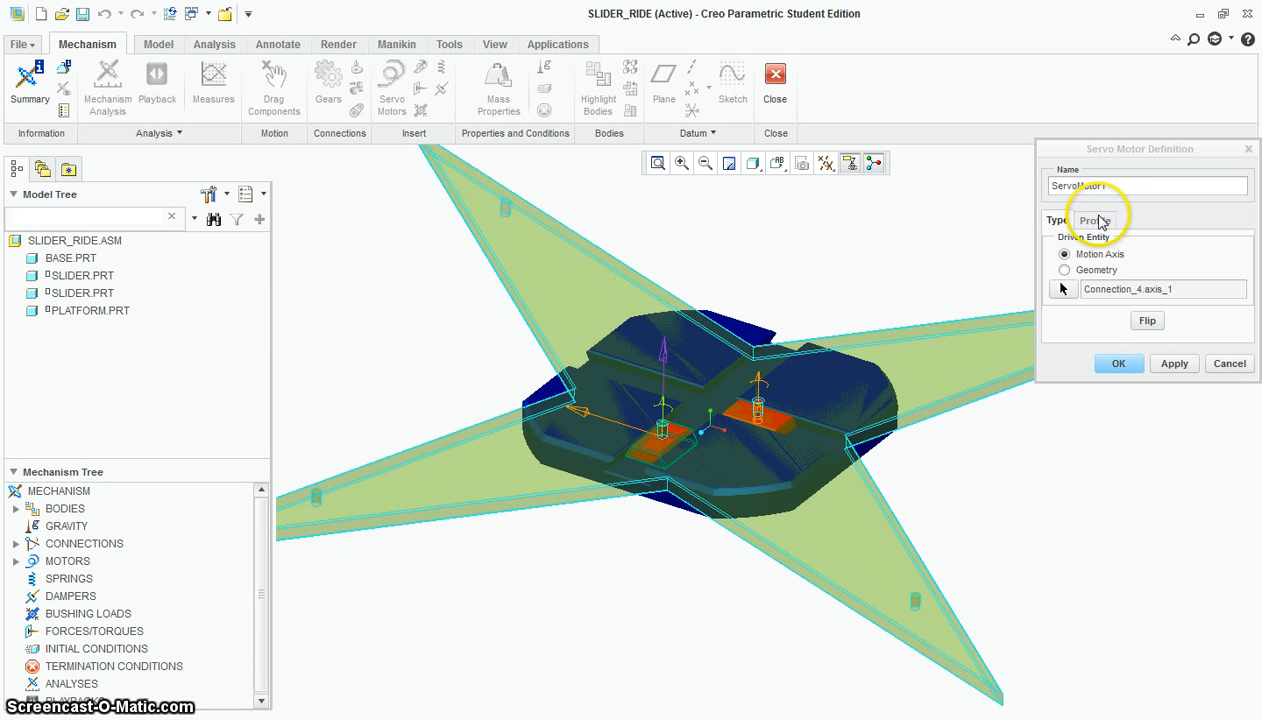
pyautogui.click(1097, 221)
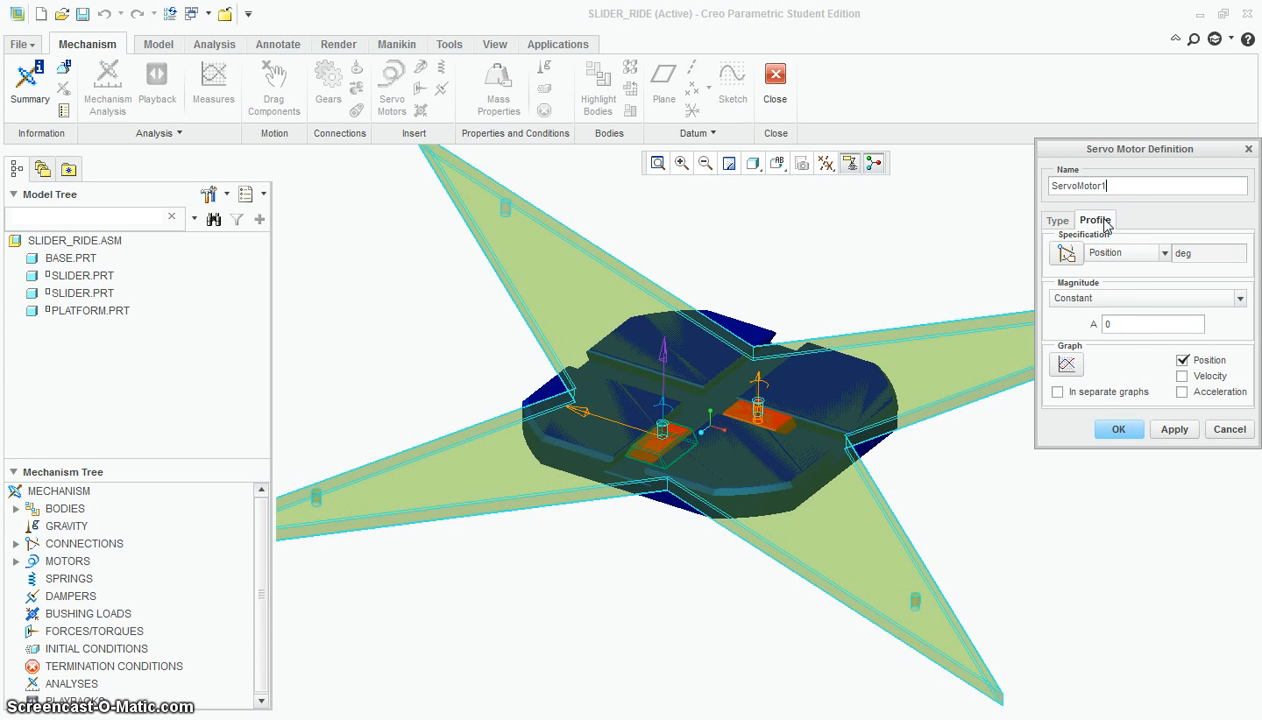
pyautogui.click(1132, 256)
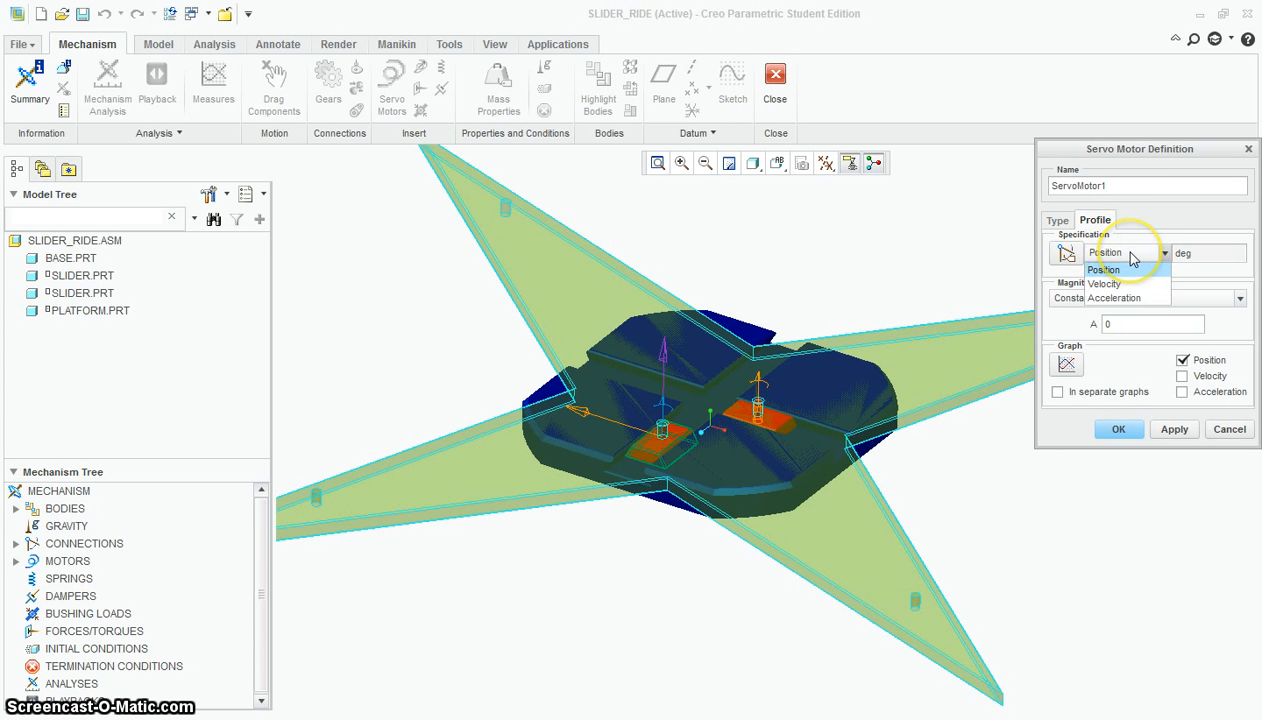
pyautogui.click(1126, 284)
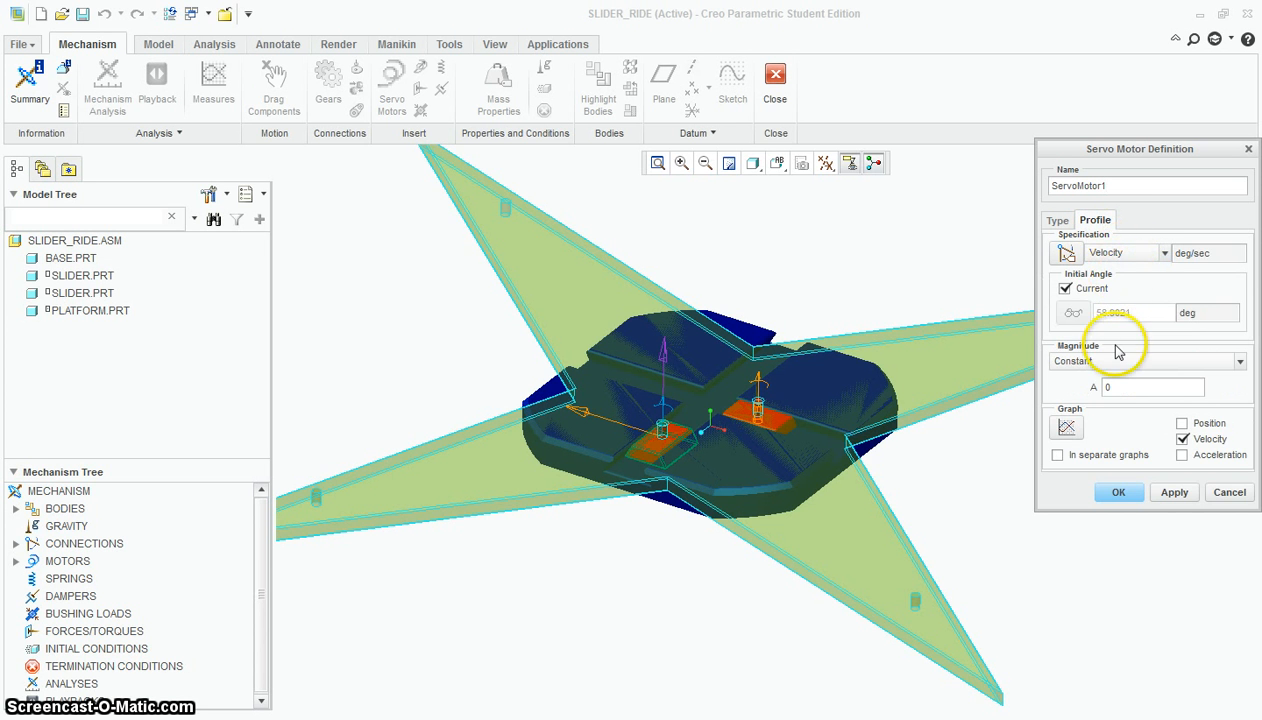
pyautogui.doubleClick(1117, 388)
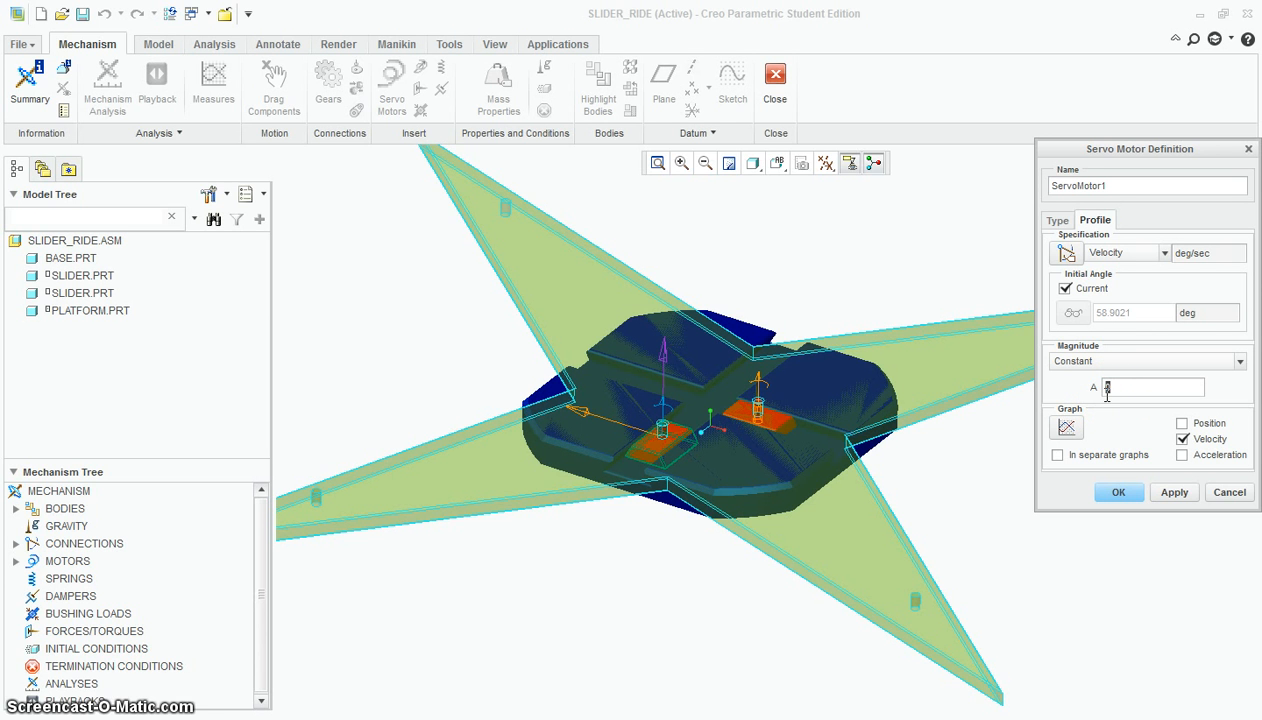
pyautogui.doubleClick(1120, 391)
pyautogui.click(1178, 494)
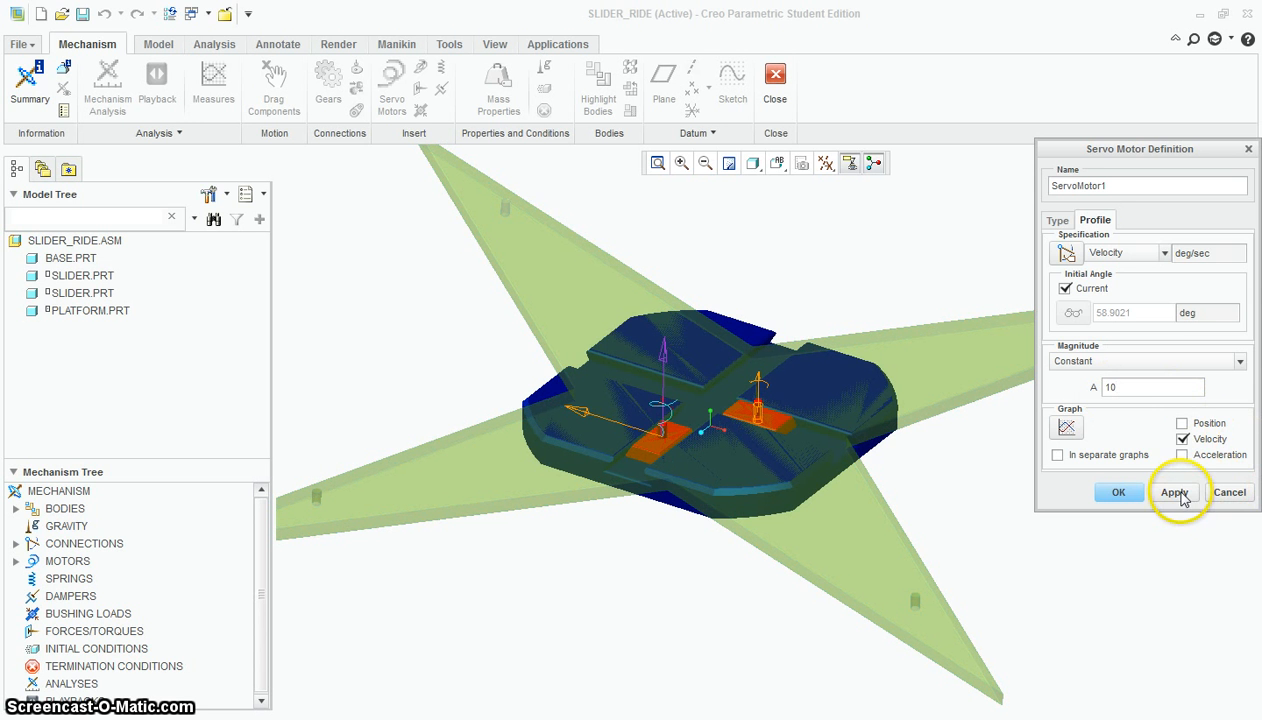
pyautogui.click(1119, 493)
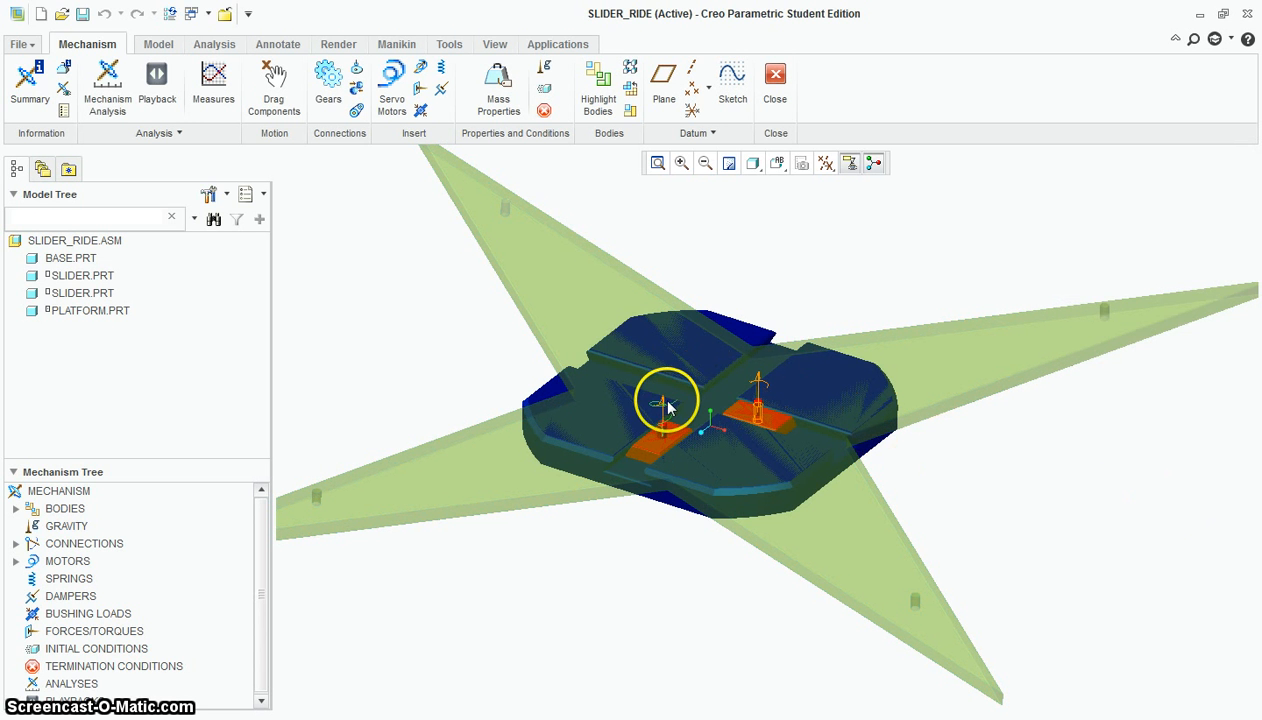
# Step: Create and run a position analysis from 0 to 10 seconds at frame rate 10, and keep the definition
pyautogui.scroll(2, 668, 415)
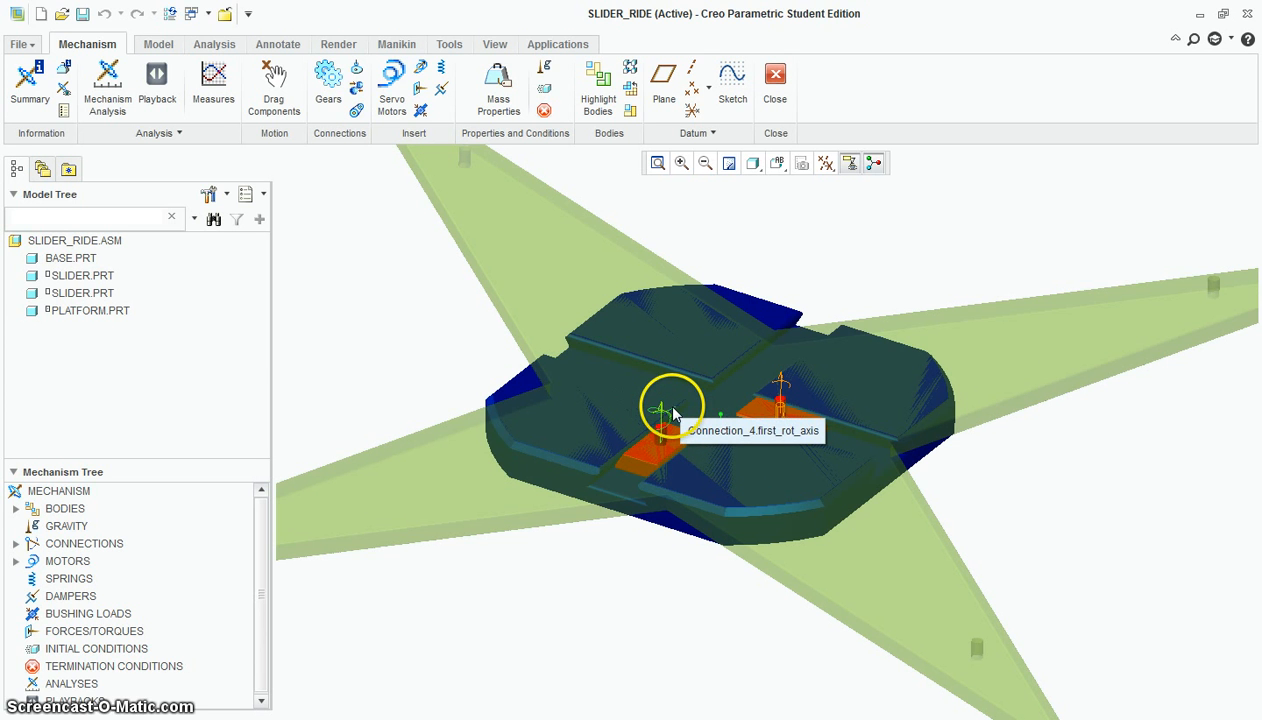
pyautogui.moveTo(948, 545); pyautogui.dragTo(953, 513, button='middle')
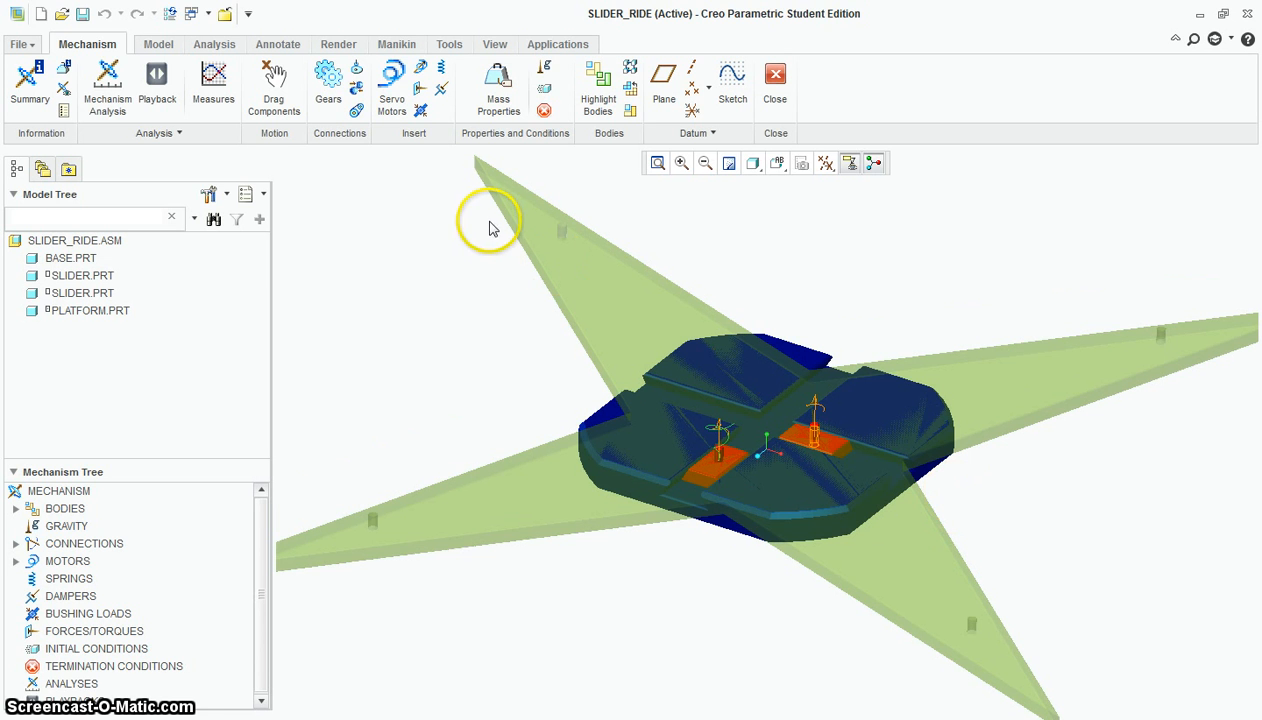
pyautogui.click(108, 85)
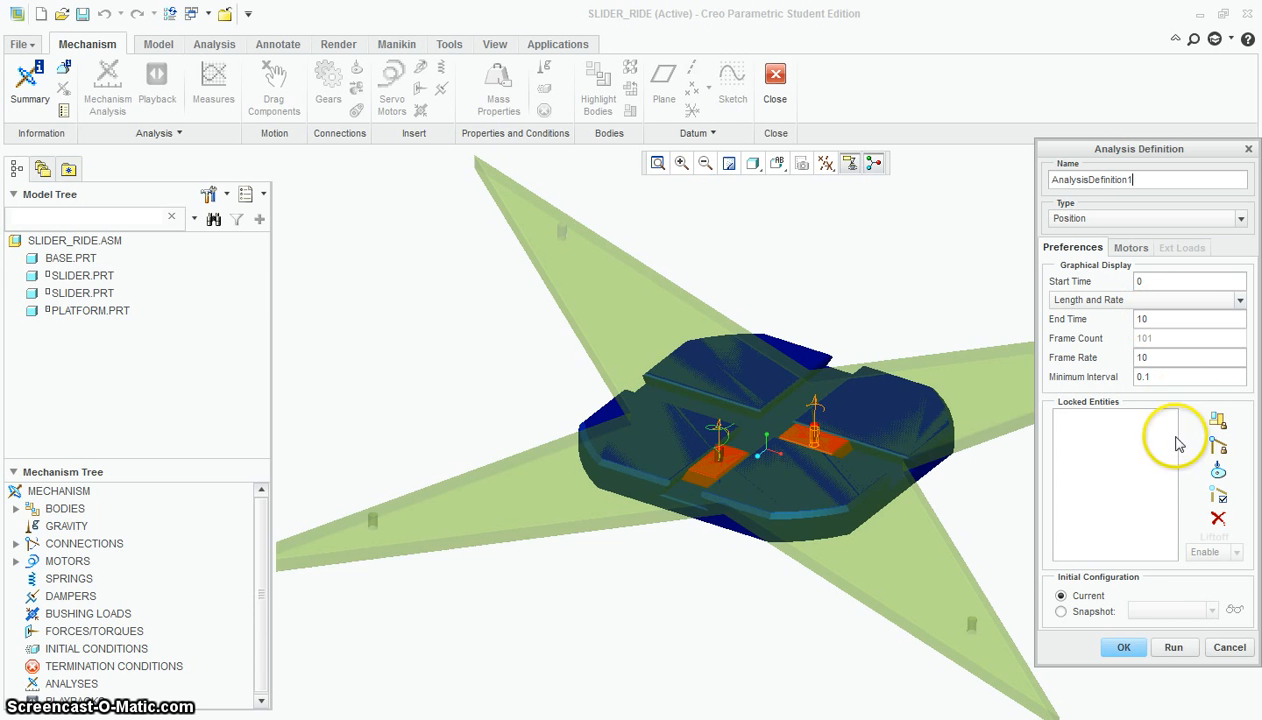
pyautogui.click(1165, 647)
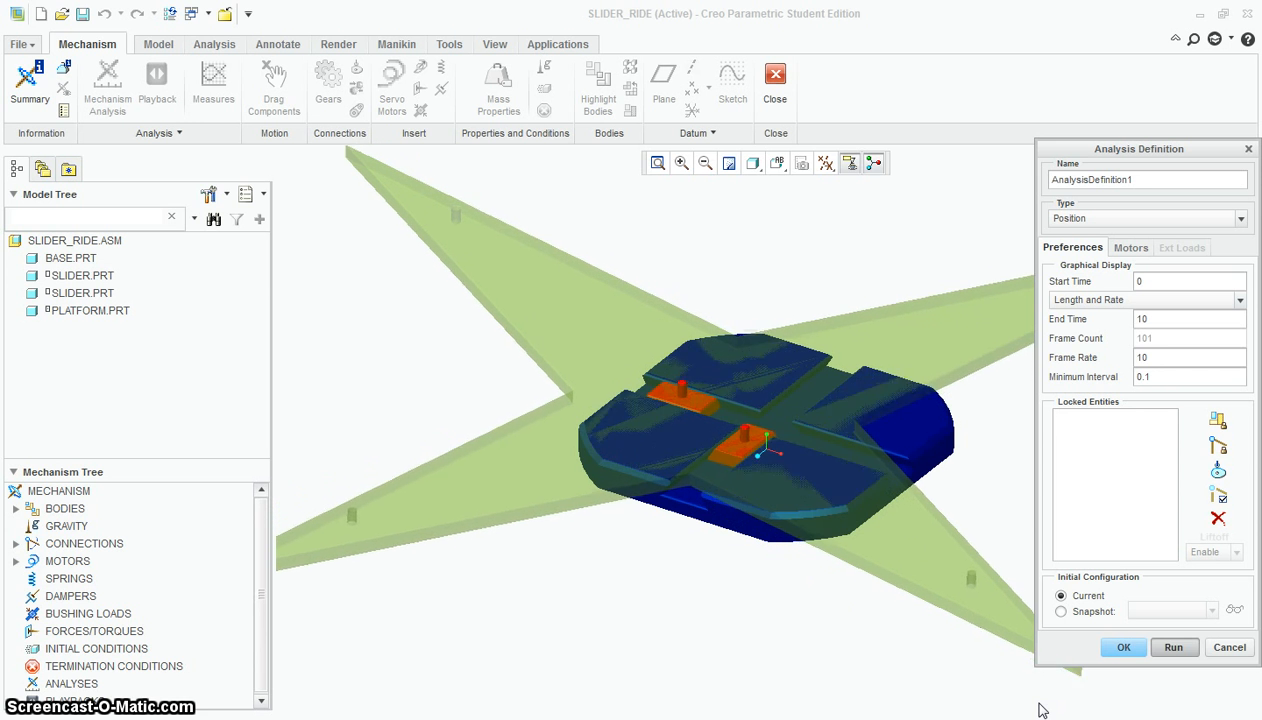
pyautogui.click(1120, 648)
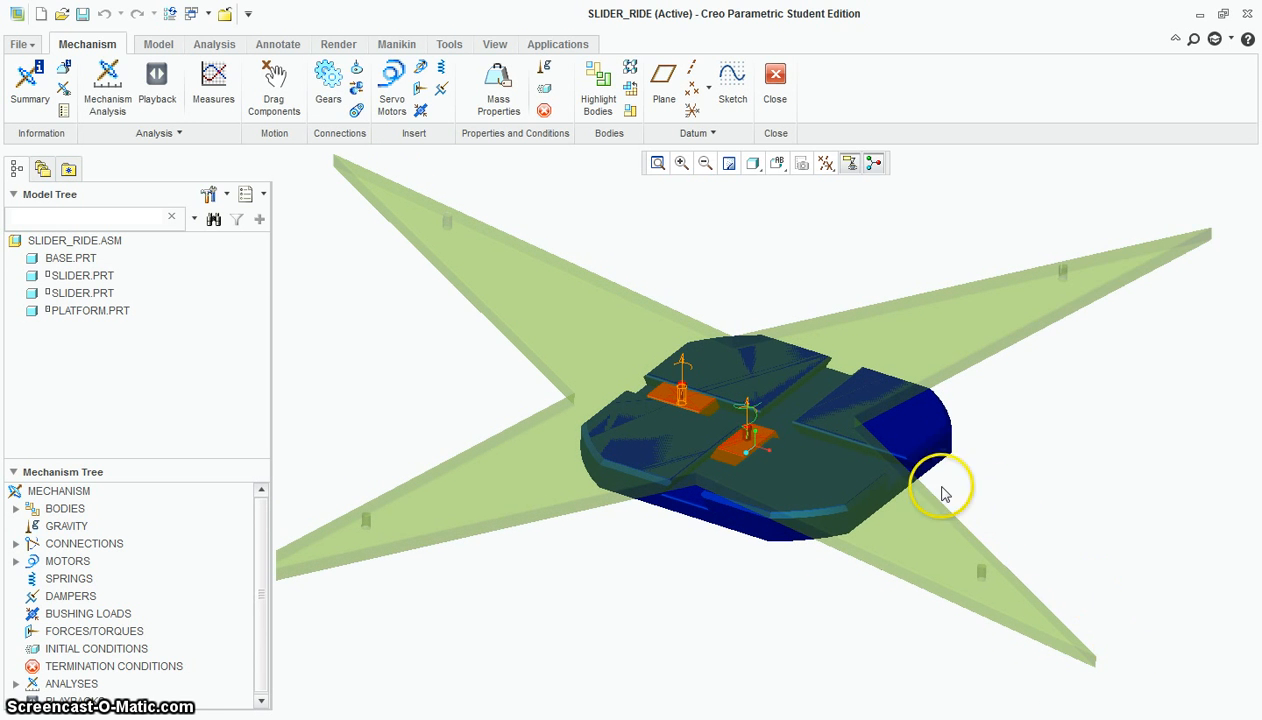
# Step: Play back the AnalysisDefinition1 result set at maximum speed and stop the animation
pyautogui.click(157, 80)
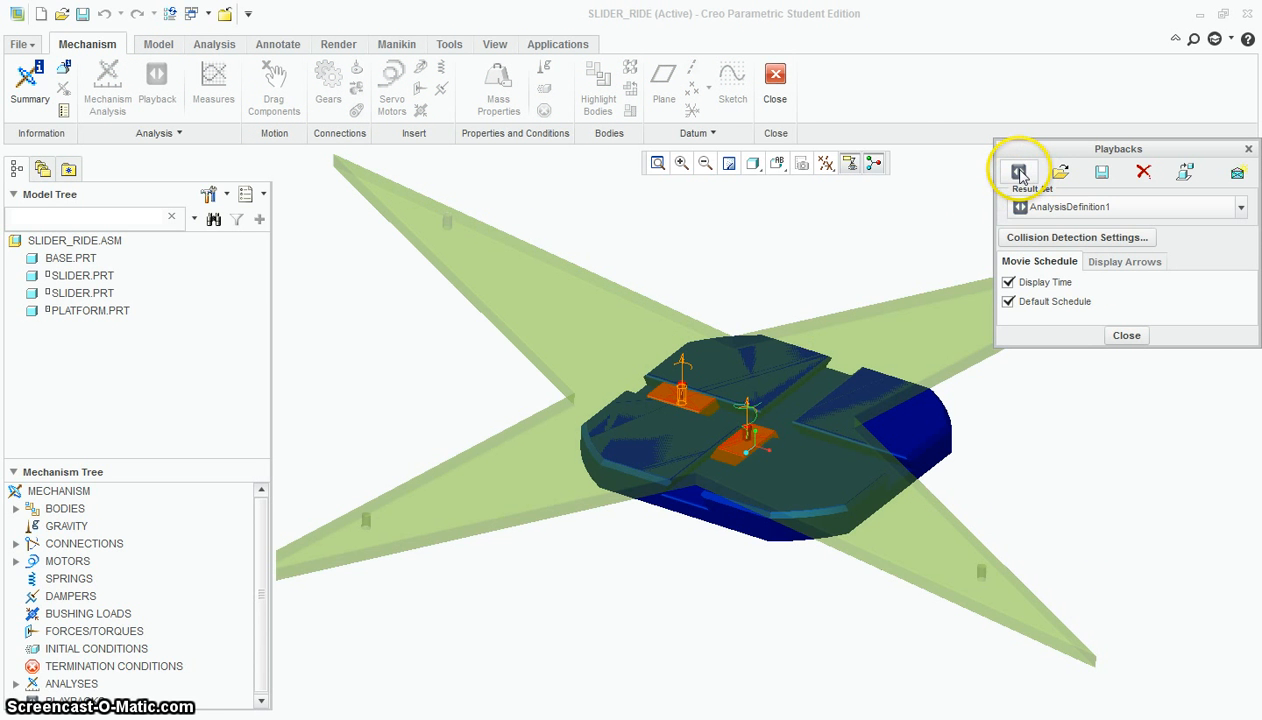
pyautogui.click(1019, 173)
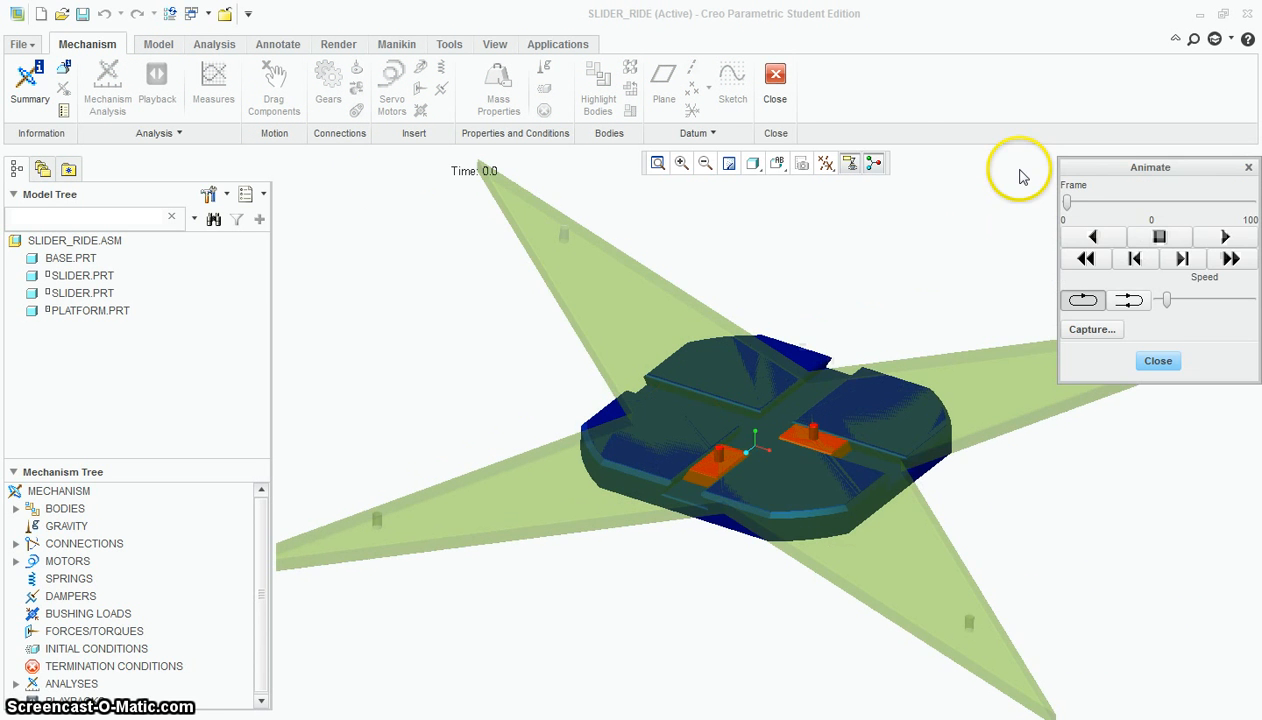
pyautogui.click(1222, 240)
pyautogui.moveTo(1166, 300); pyautogui.dragTo(1251, 301)
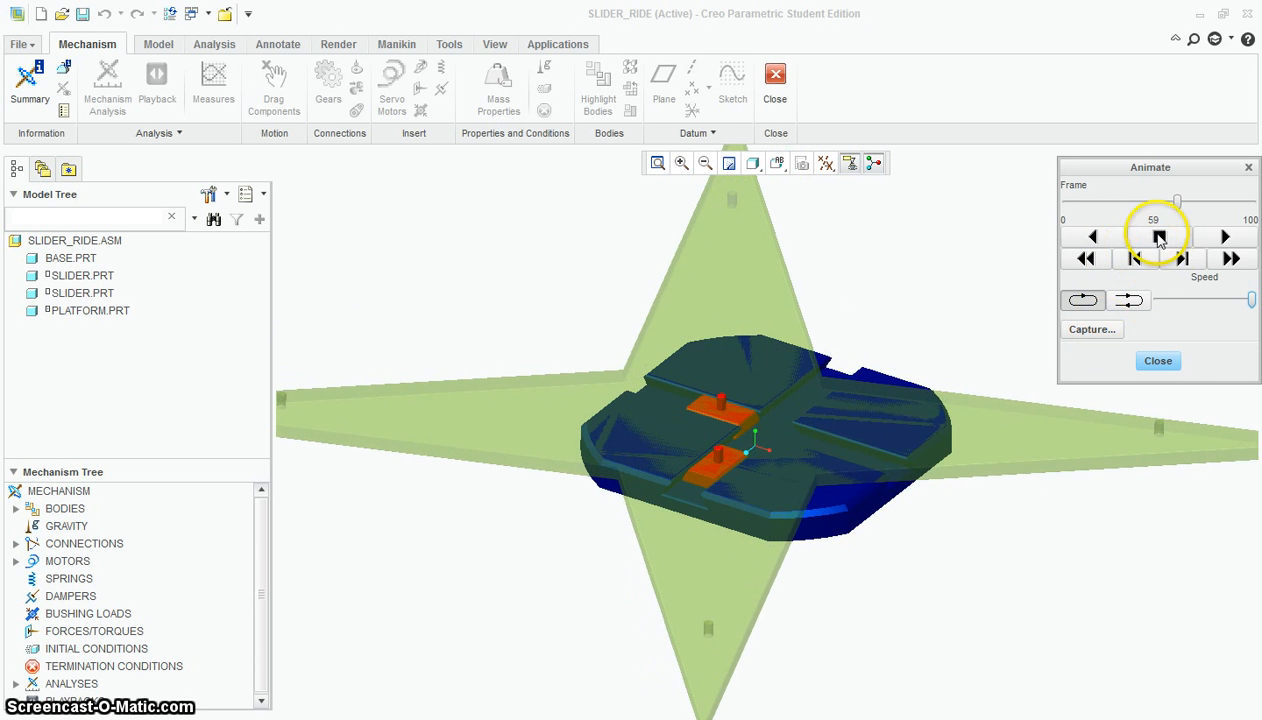
pyautogui.click(1159, 237)
# Step: Check the MPEG capture settings without recording, and close the animation playback
pyautogui.click(1092, 329)
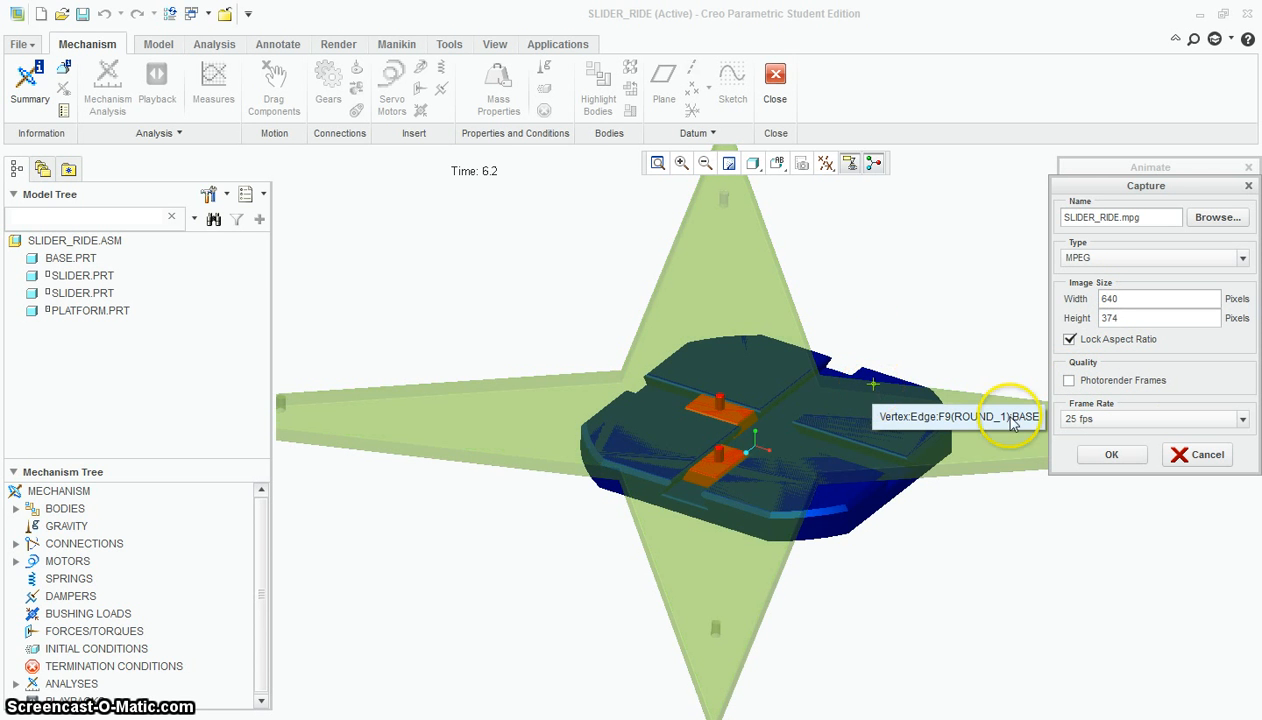
pyautogui.click(1228, 457)
pyautogui.click(1160, 358)
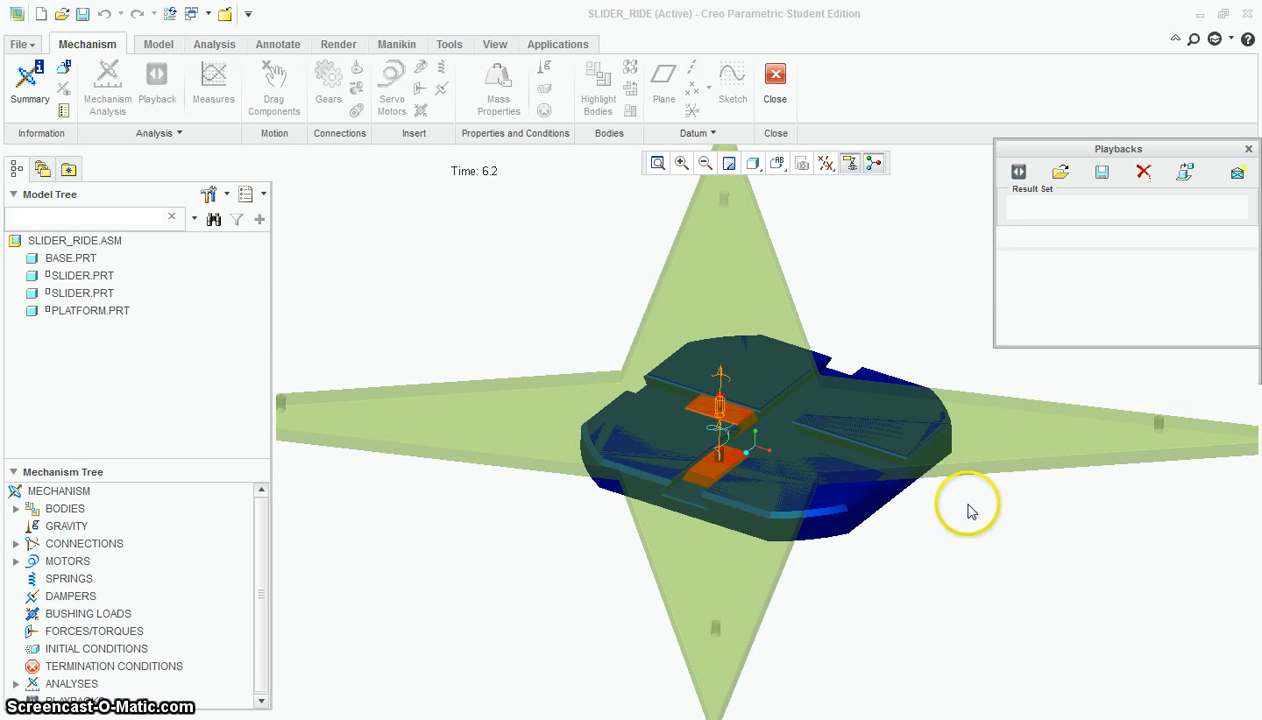
pyautogui.moveTo(868, 540); pyautogui.dragTo(887, 520, button='middle')
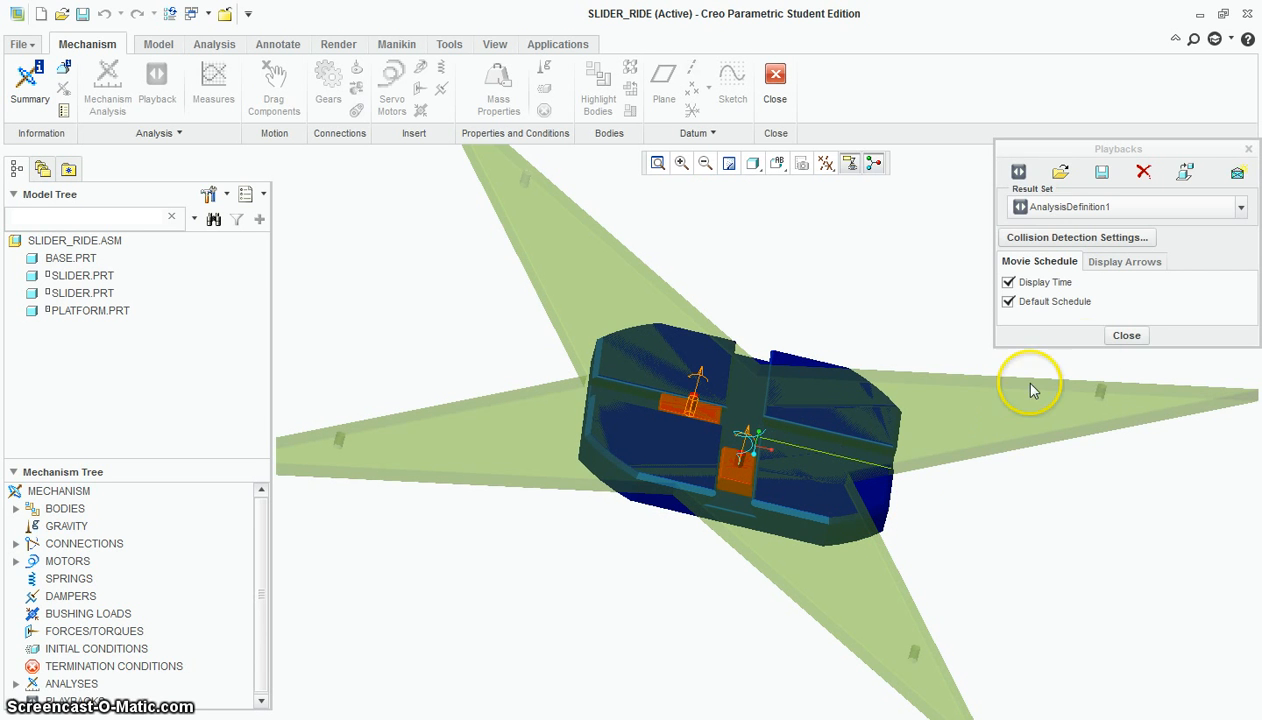
pyautogui.click(1126, 335)
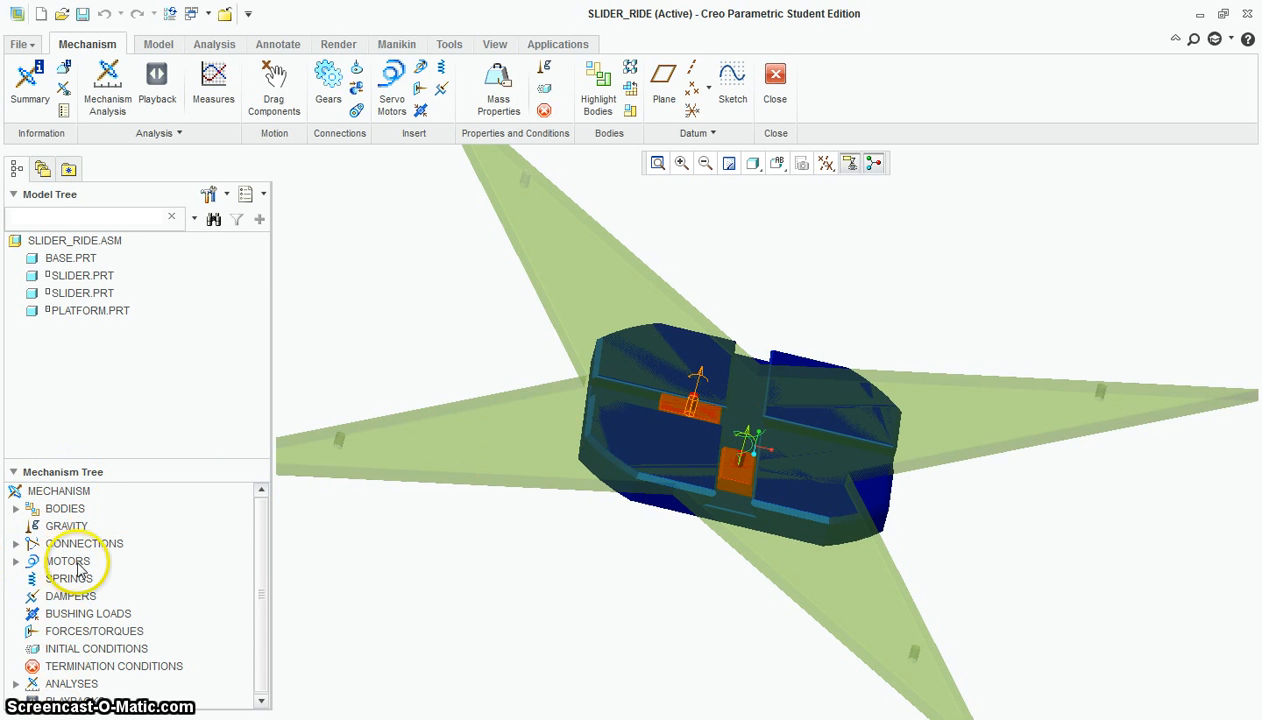
# Step: Edit the existing servo motor's profile to a constant velocity of 30 deg/sec
pyautogui.click(16, 562)
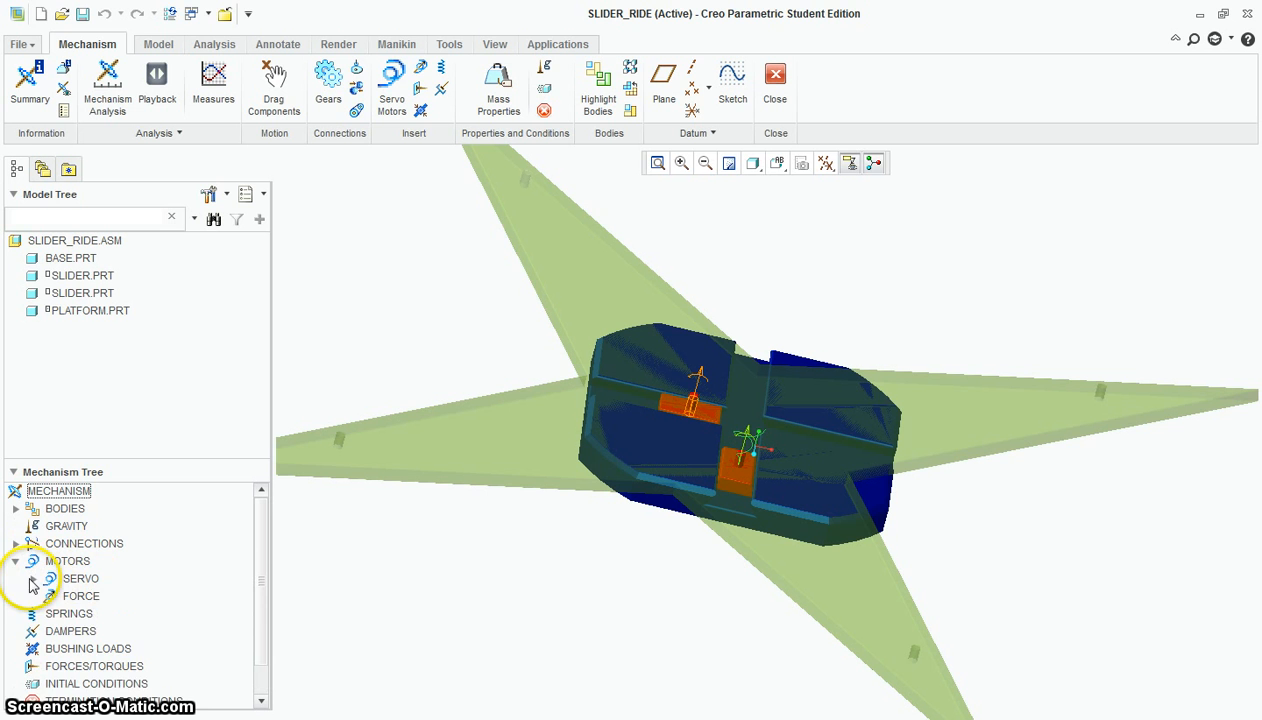
pyautogui.click(34, 580)
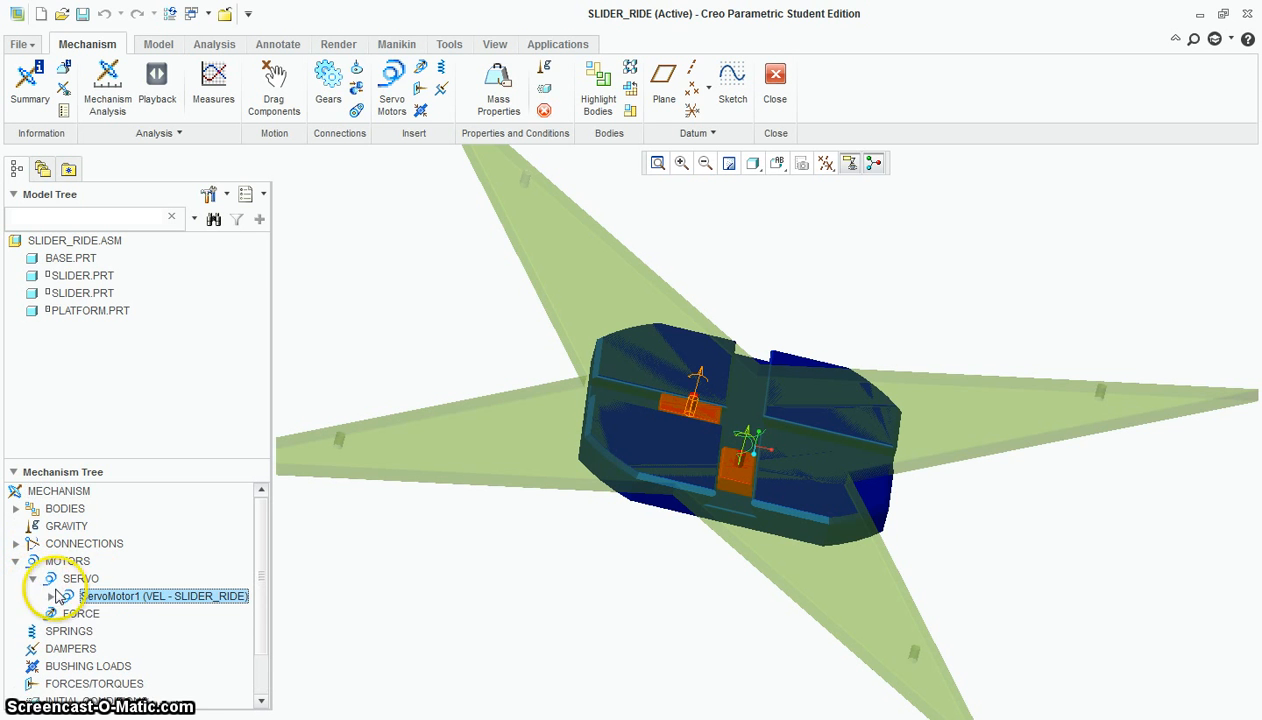
pyautogui.rightClick(133, 600)
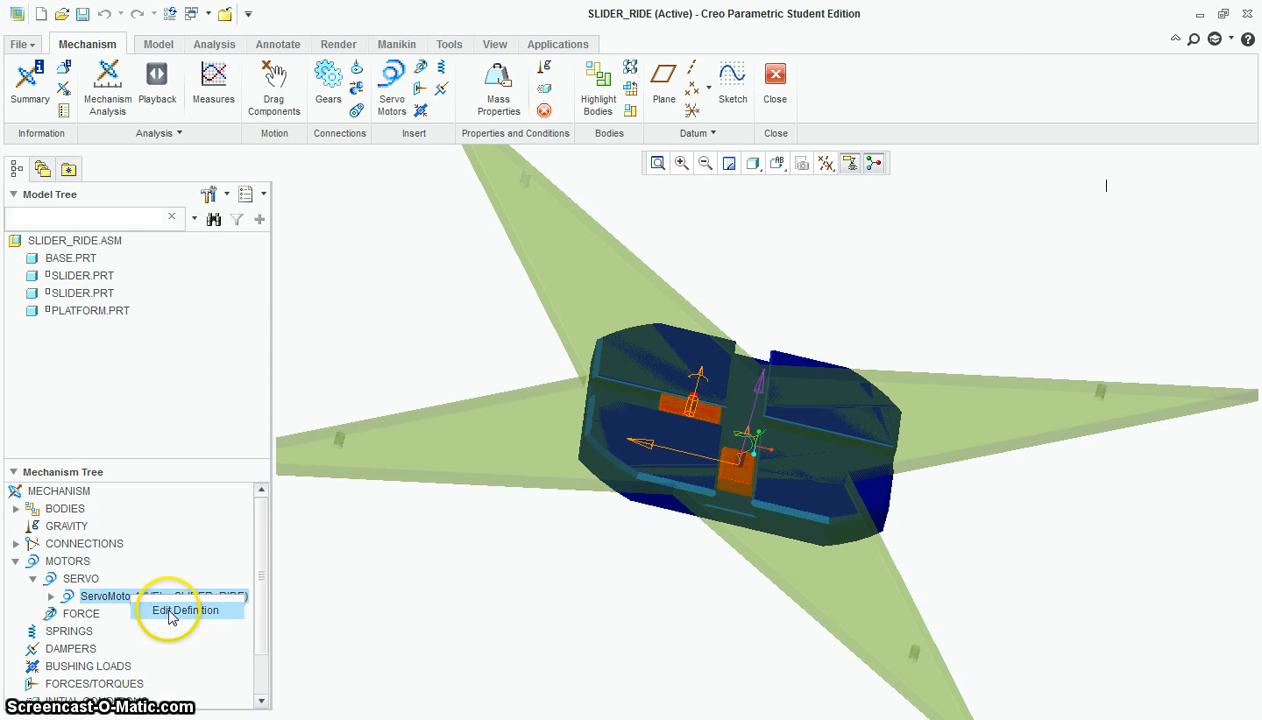
pyautogui.click(170, 611)
pyautogui.click(1096, 221)
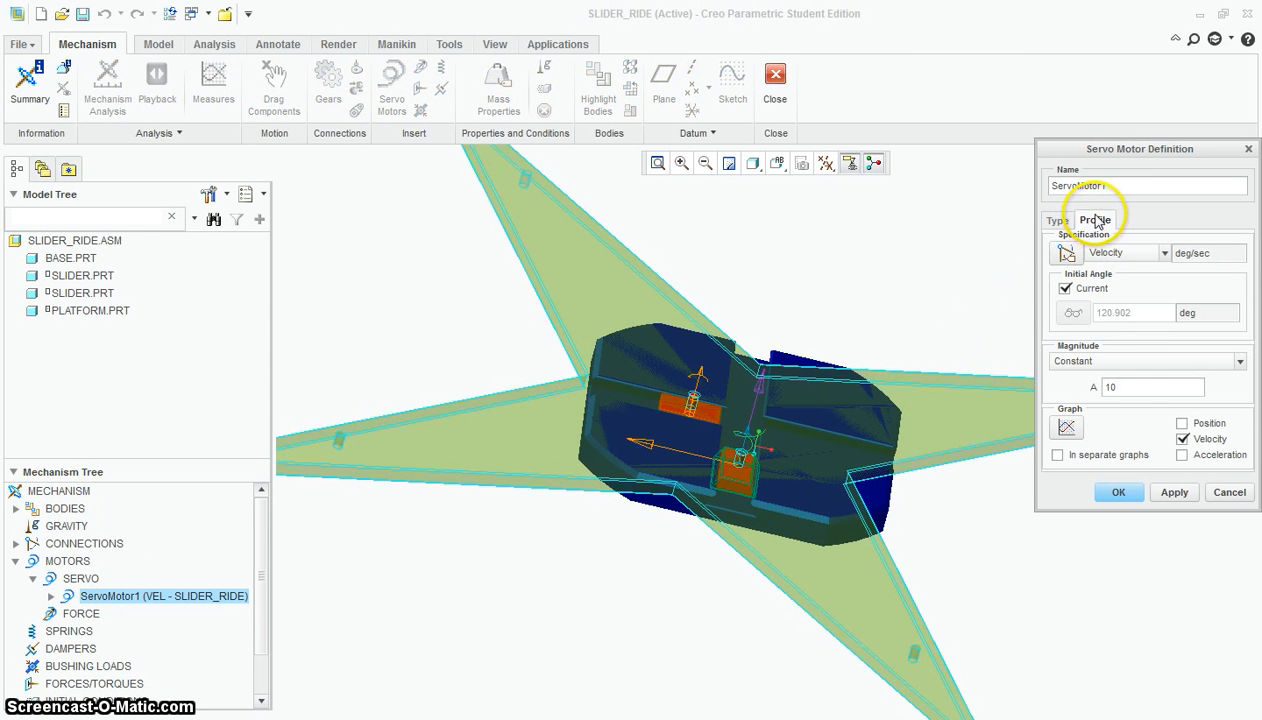
pyautogui.moveTo(1138, 386); pyautogui.dragTo(1050, 381)
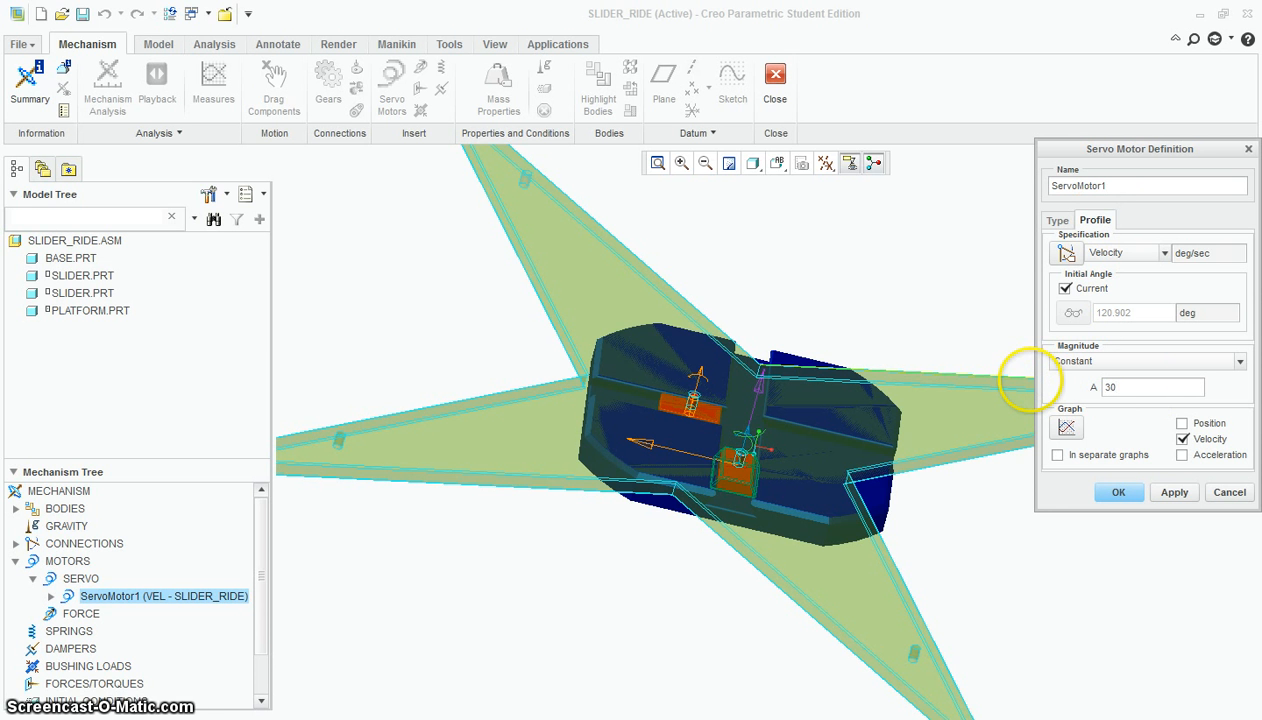
pyautogui.click(1162, 497)
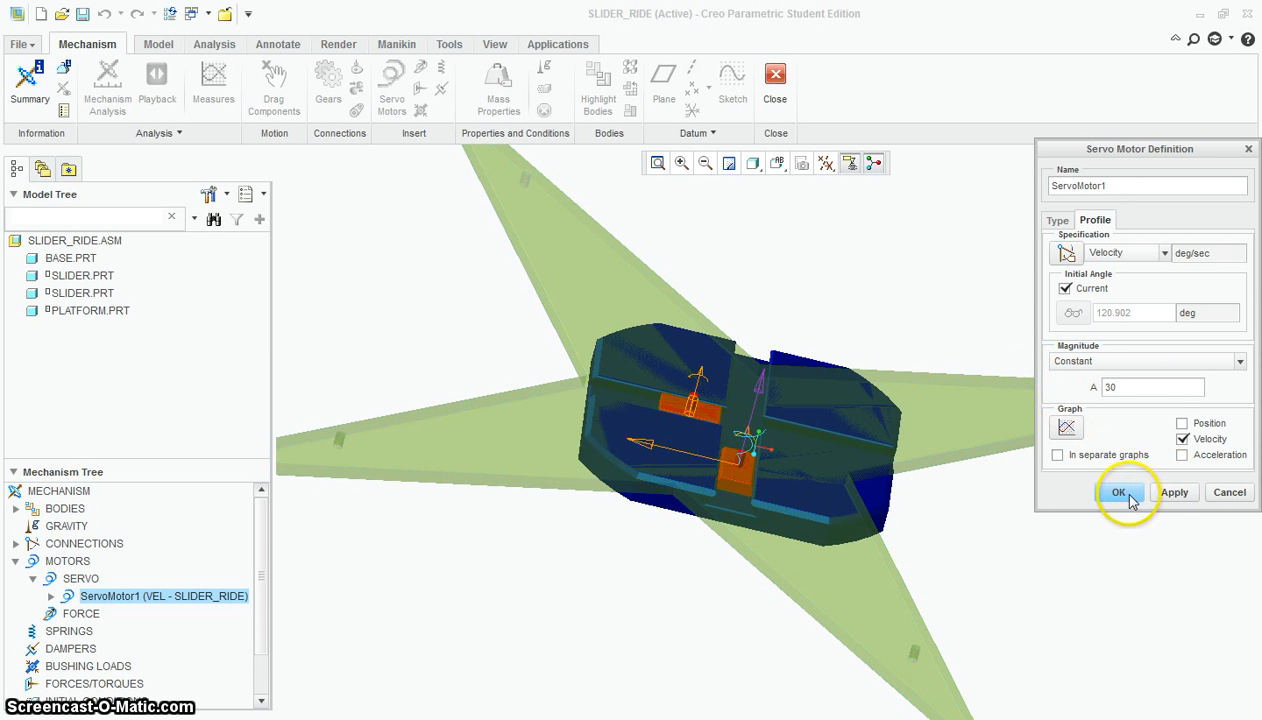
pyautogui.click(1120, 493)
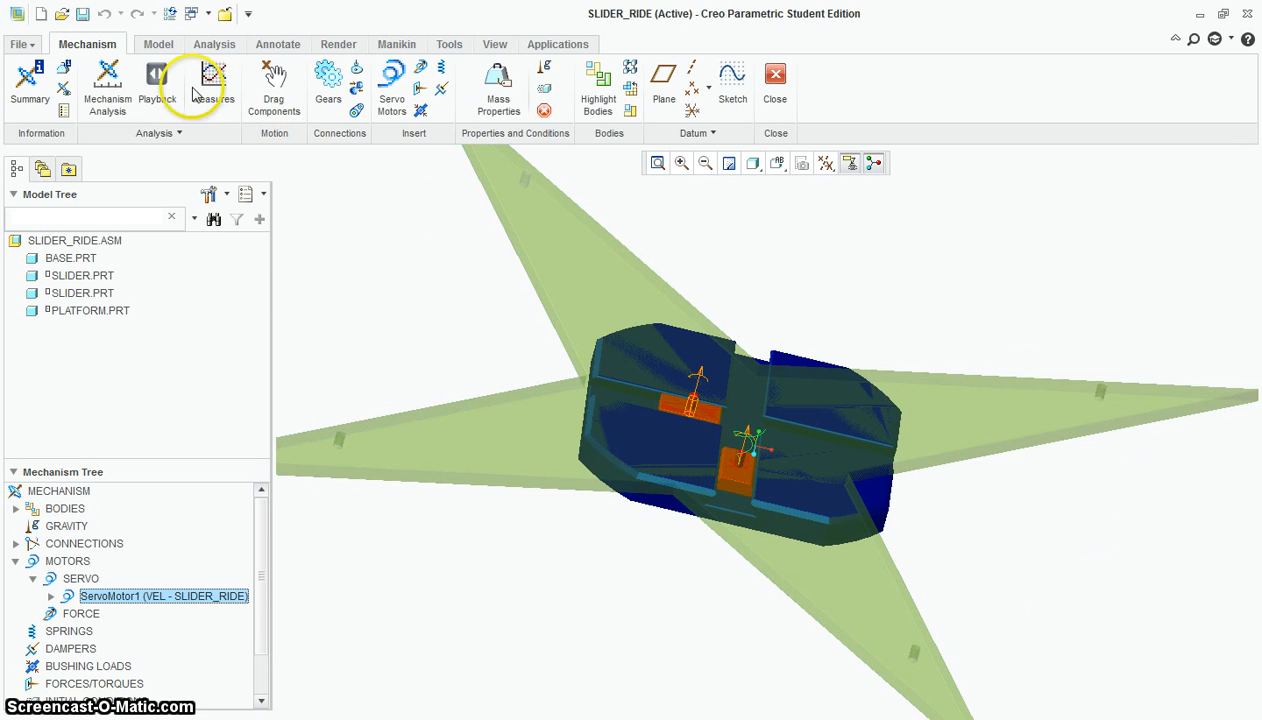
# Step: Run a second 10-second position analysis with the updated servo motor and keep its definition
pyautogui.click(107, 82)
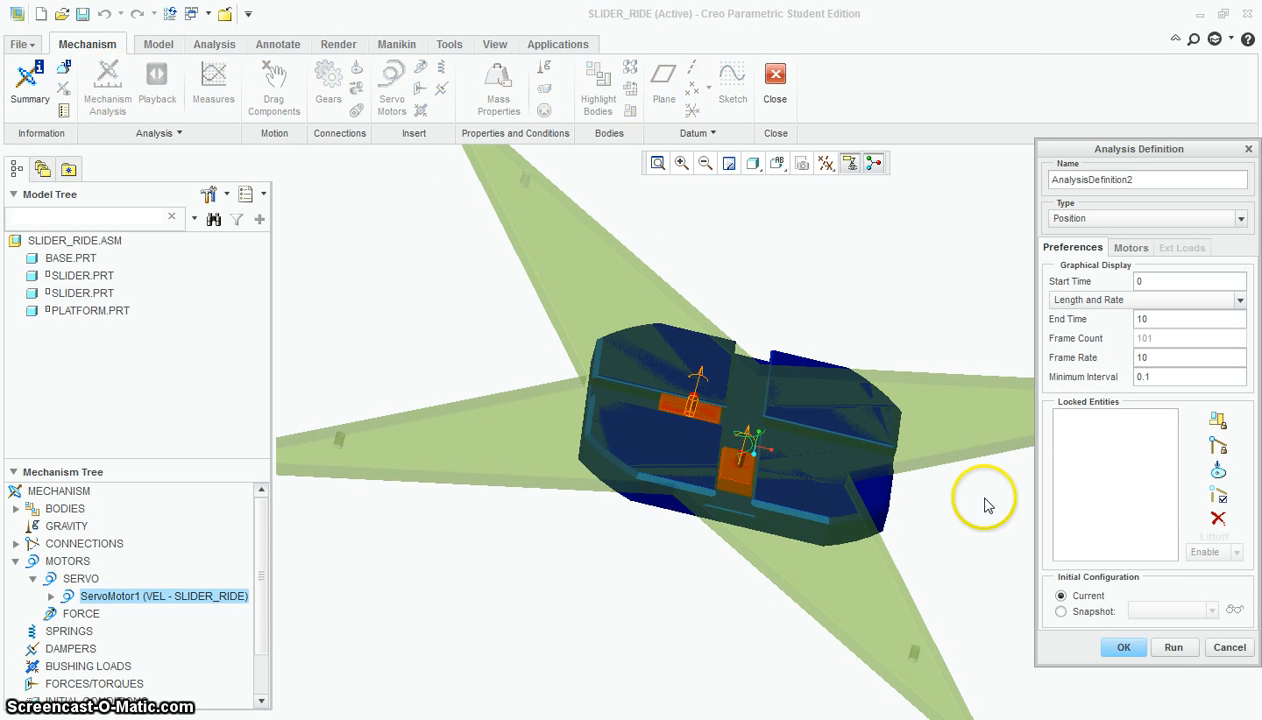
pyautogui.click(1174, 648)
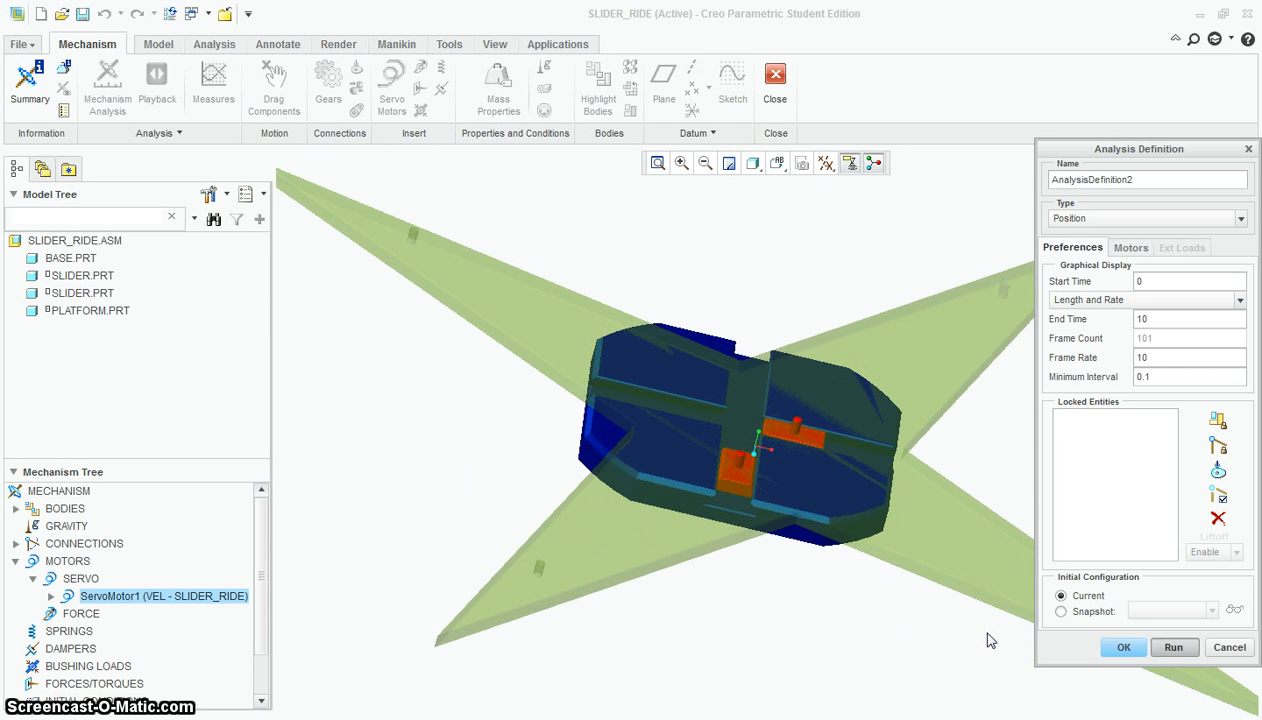
pyautogui.click(1106, 650)
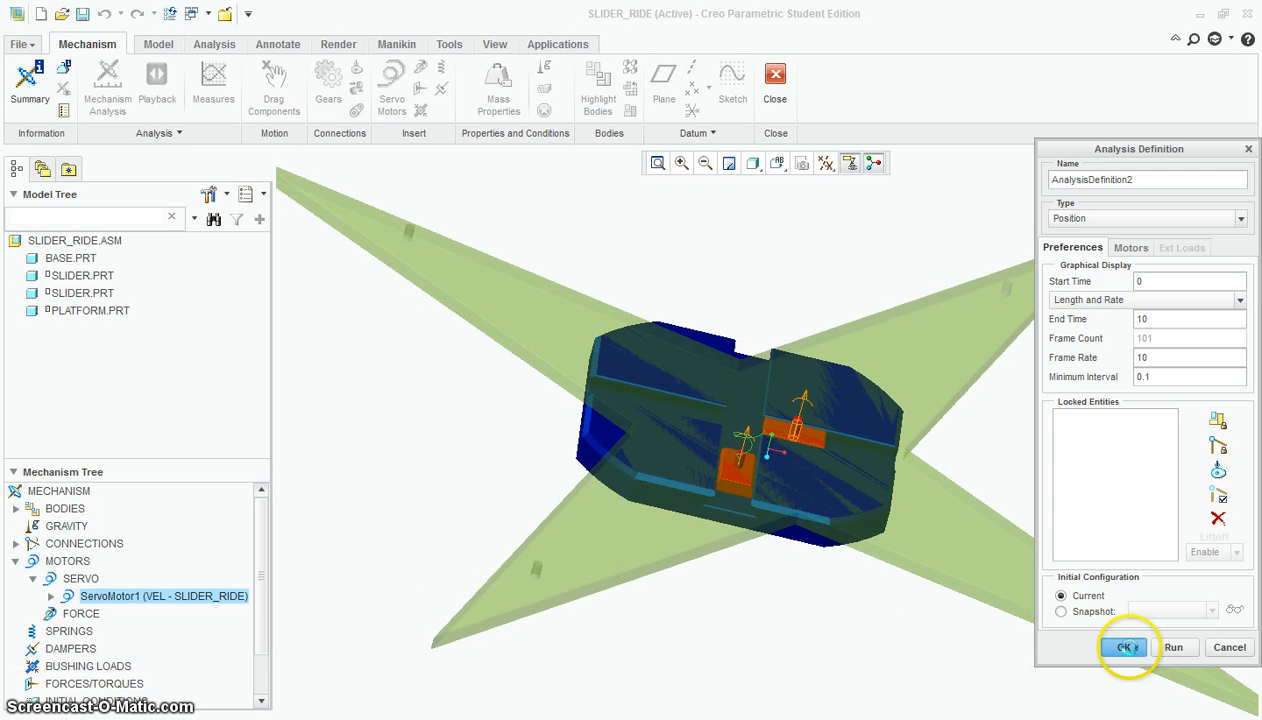
# Step: Animate the AnalysisDefinition1 result set again at maximum speed and observe the platform's motion
pyautogui.click(157, 85)
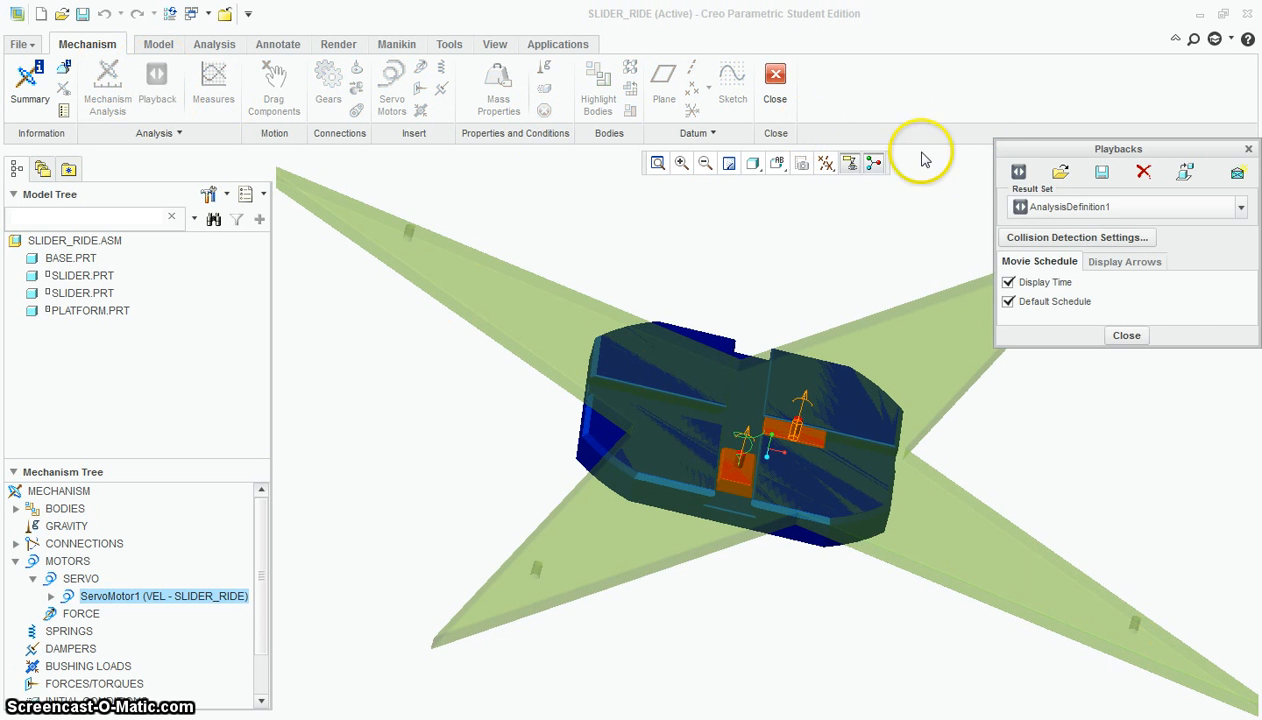
pyautogui.click(1017, 172)
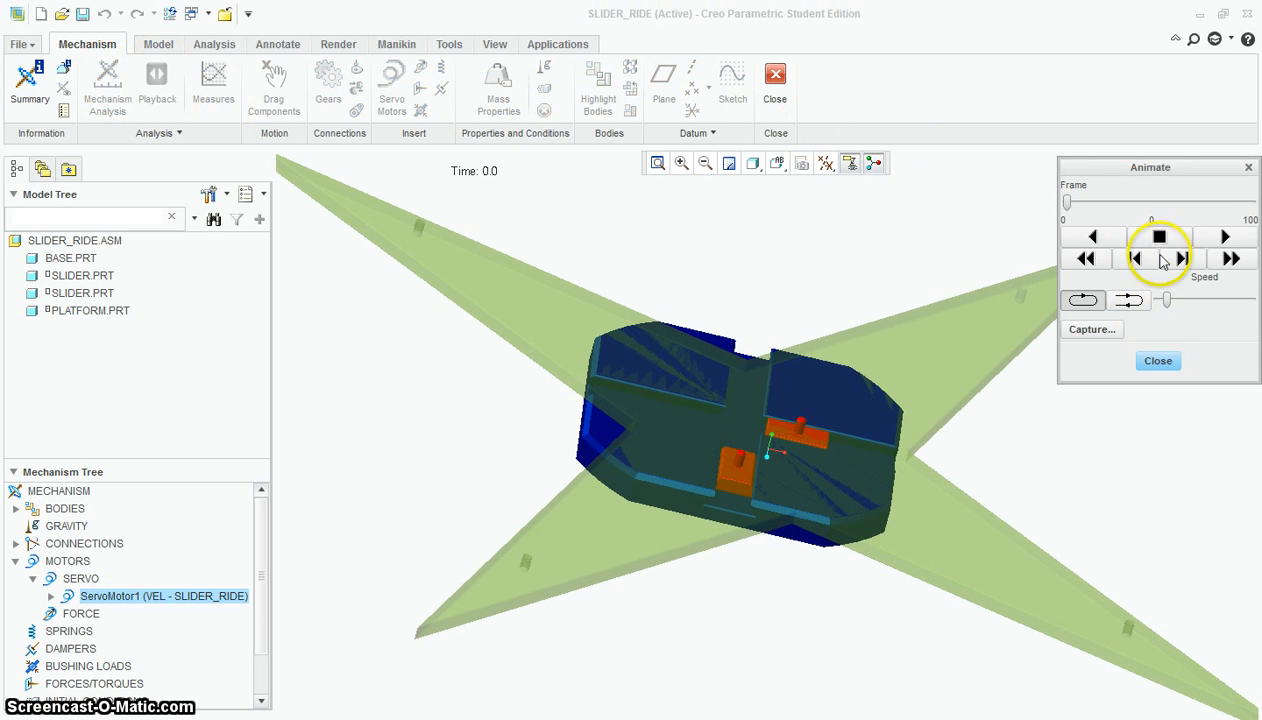
pyautogui.click(1218, 240)
pyautogui.moveTo(1167, 300); pyautogui.dragTo(1250, 300)
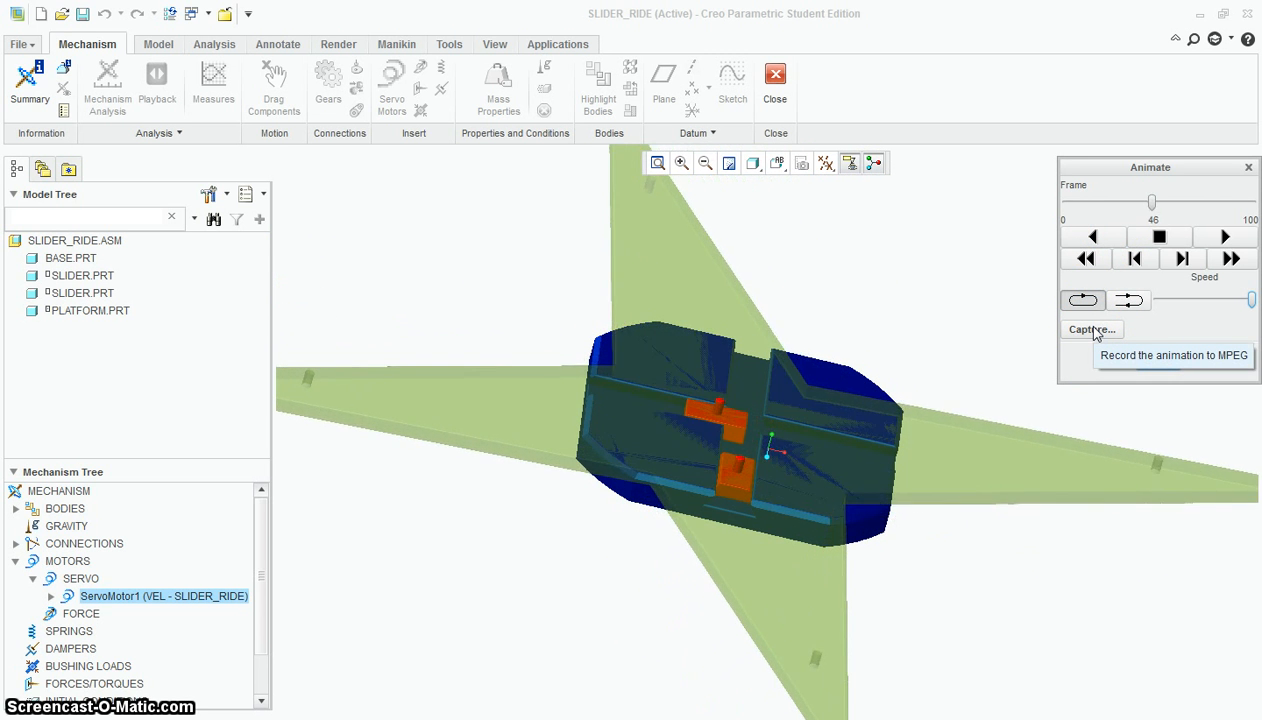
pyautogui.click(838, 358)
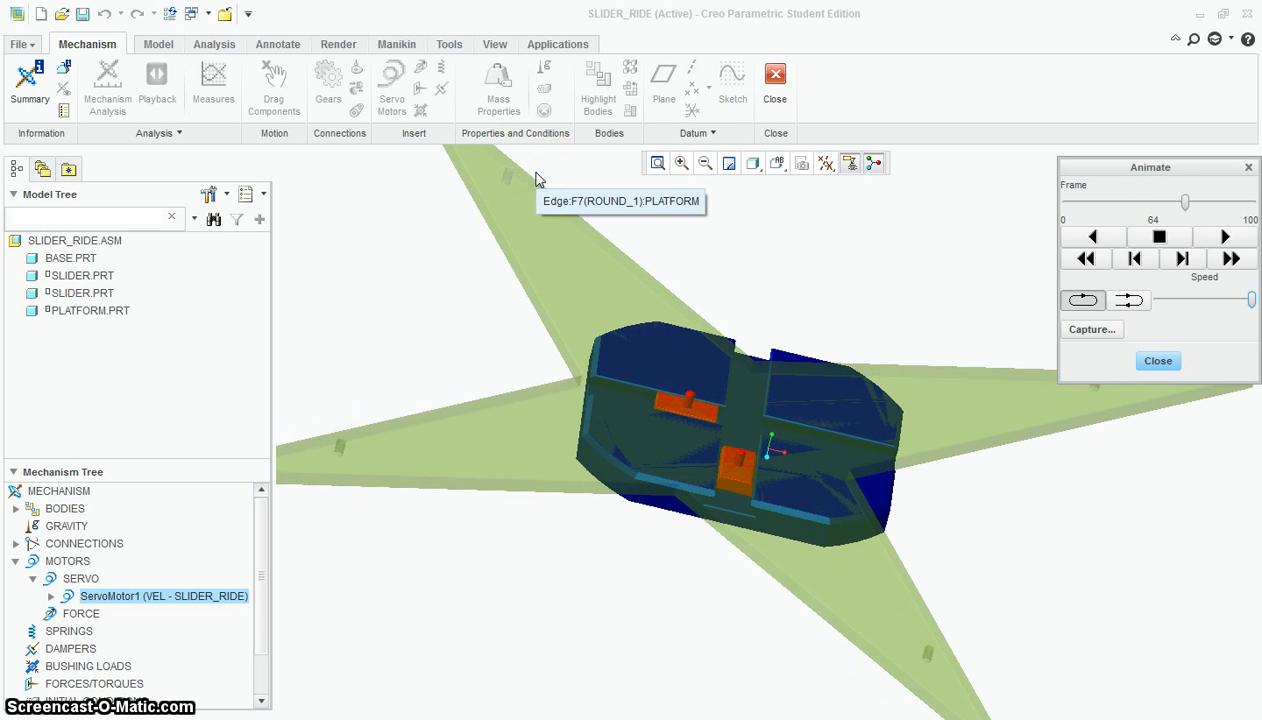
pyautogui.click(507, 194)
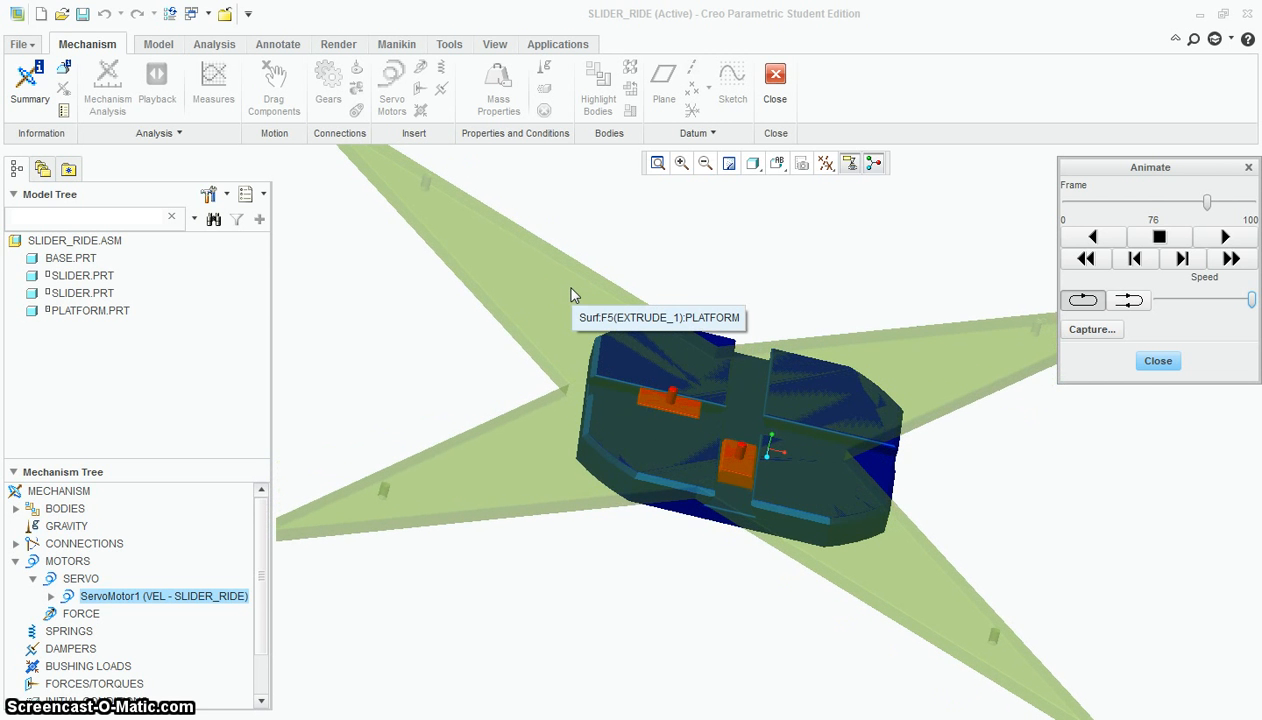
pyautogui.click(497, 228)
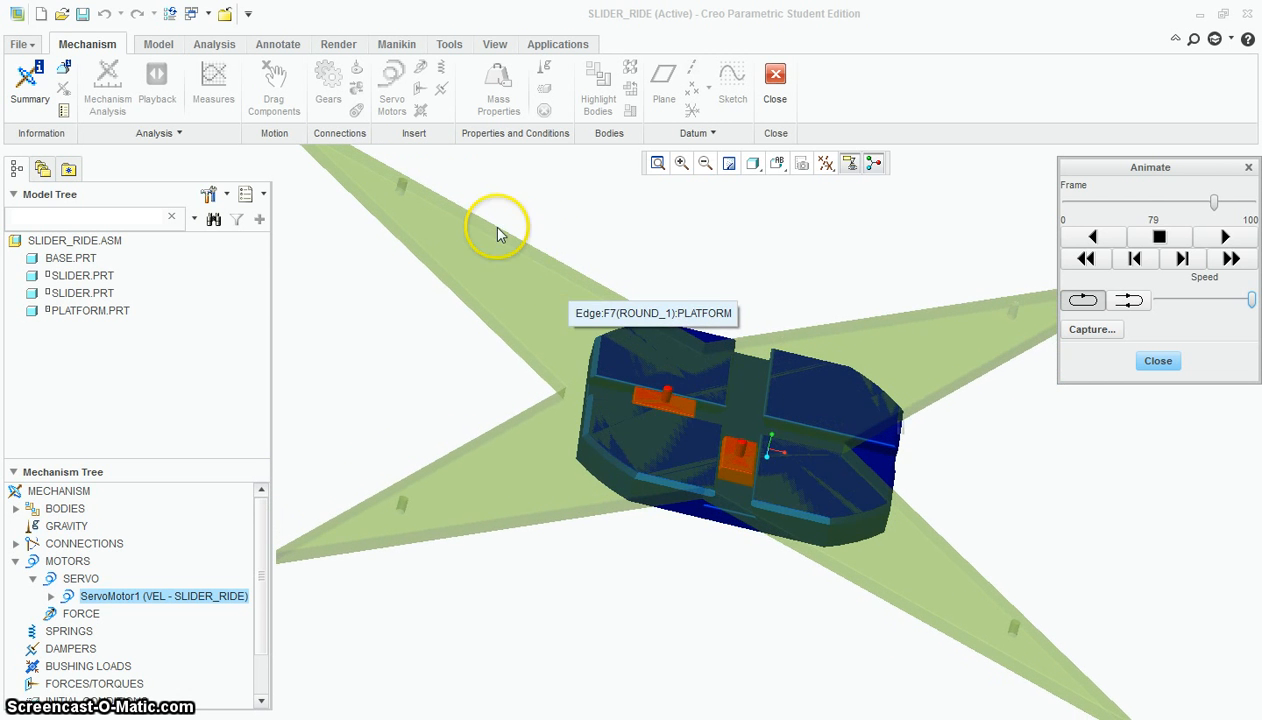